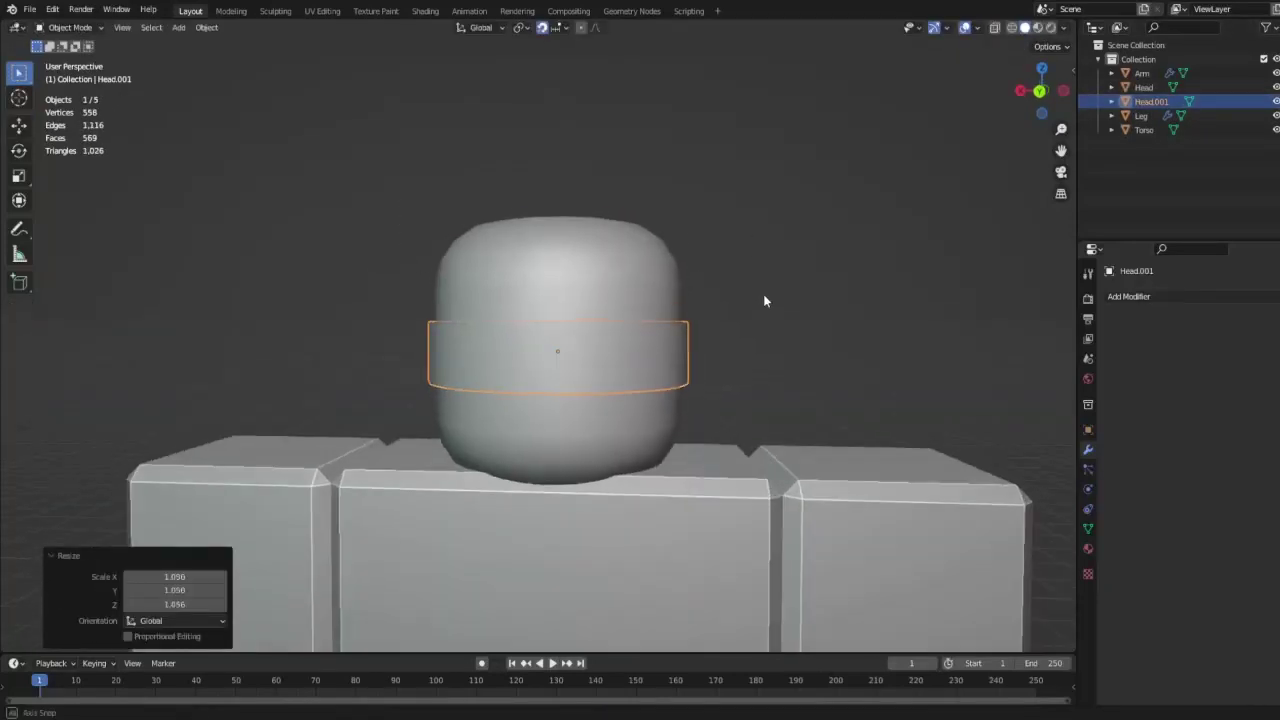
# Scale the head band along Z and view it from the side in X-ray.
pyautogui.press('s')
pyautogui.press('z')
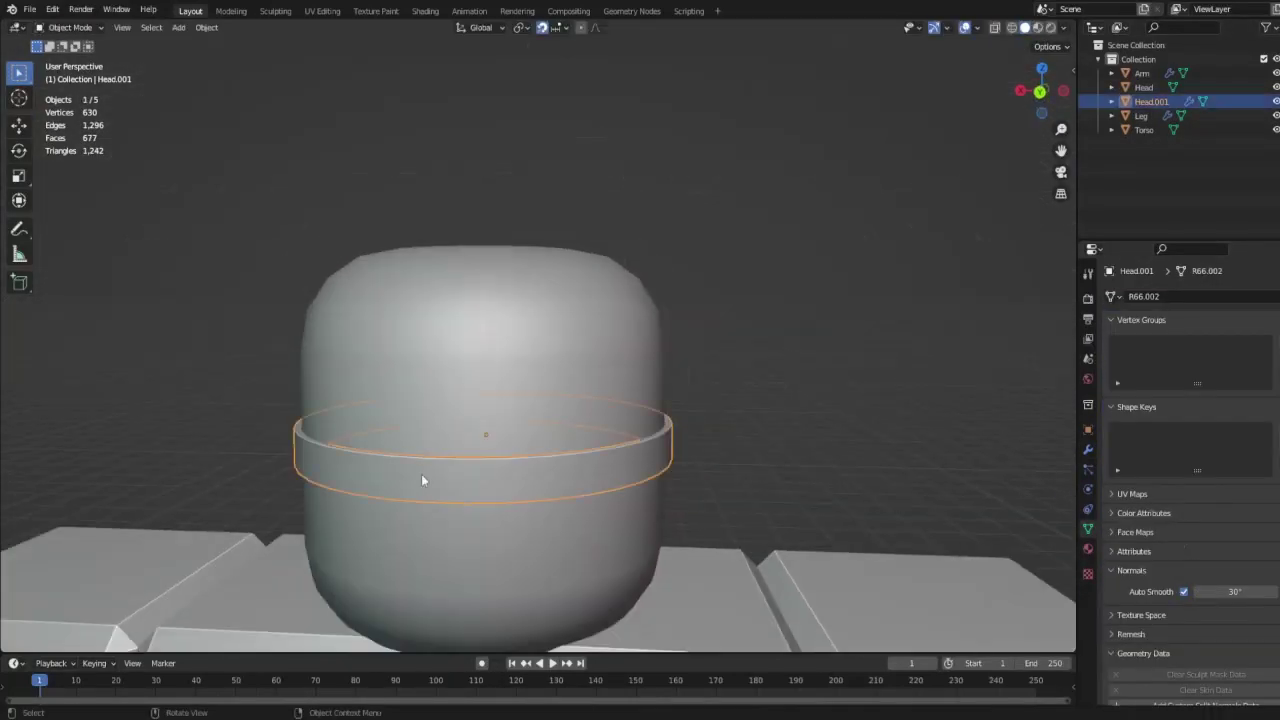
pyautogui.press('KP_3')
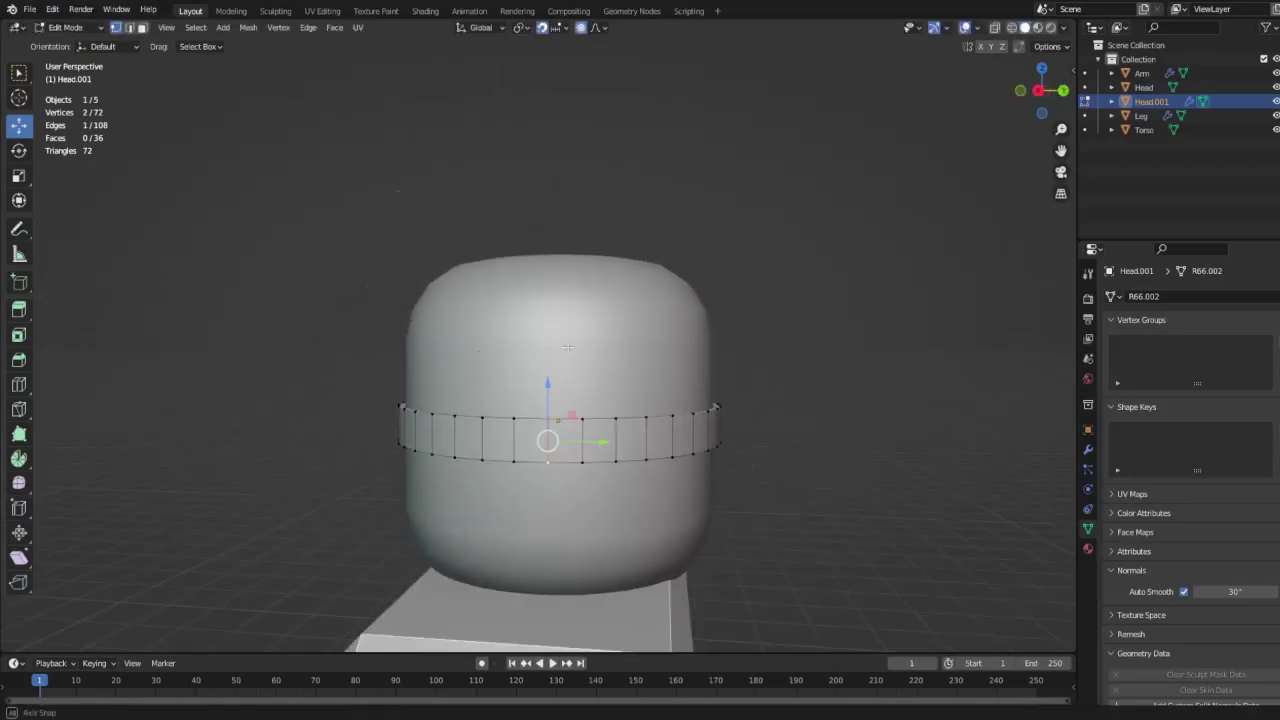
pyautogui.hotkey('alt', 'z')
# Box-select a group of band vertices to reshape, then return to Object Mode.
pyautogui.moveTo(370, 334); pyautogui.dragTo(550, 490)
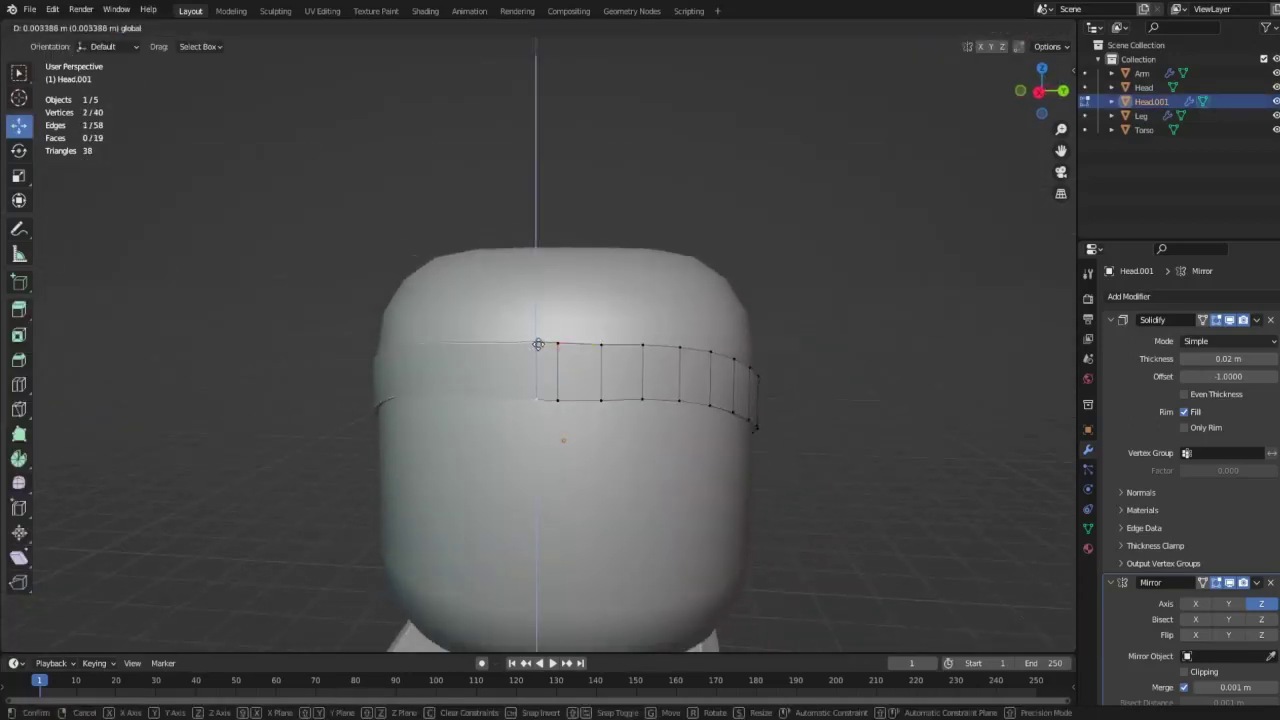
pyautogui.click(66, 27)
pyautogui.click(87, 45)
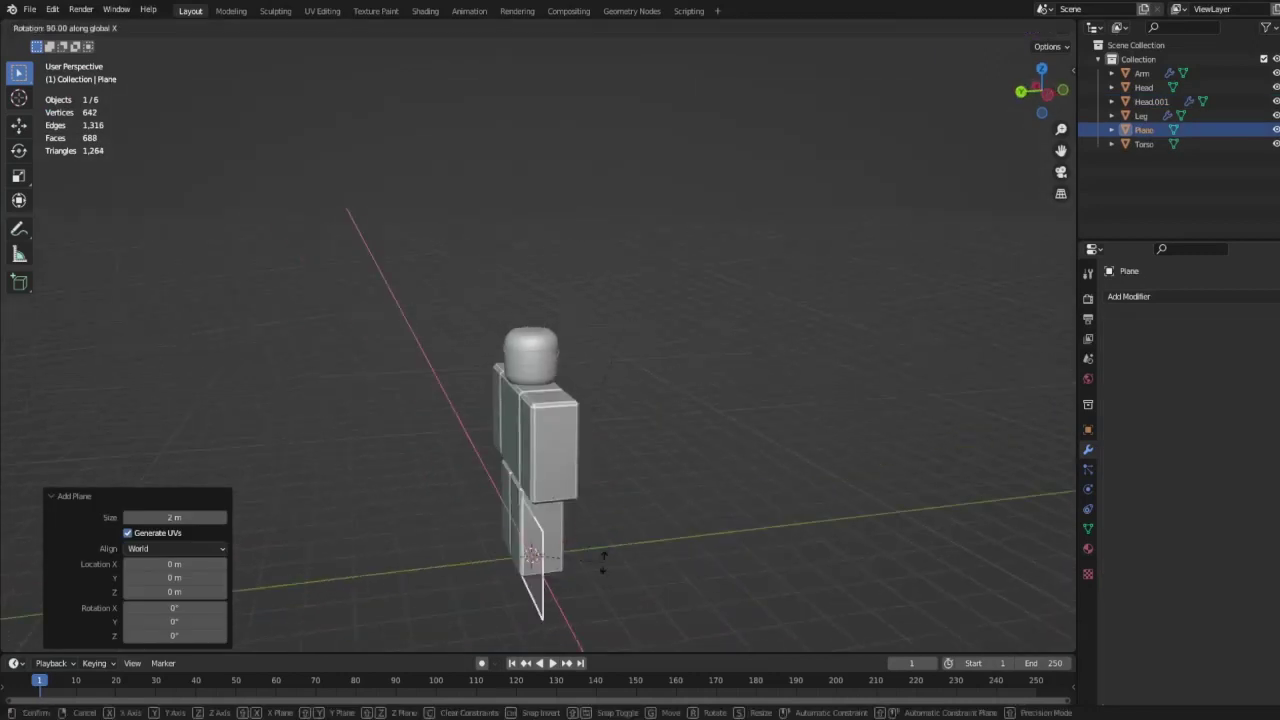
# Add a Mirror modifier to the plane and view it in Back Ortho.
pyautogui.click(1129, 296)
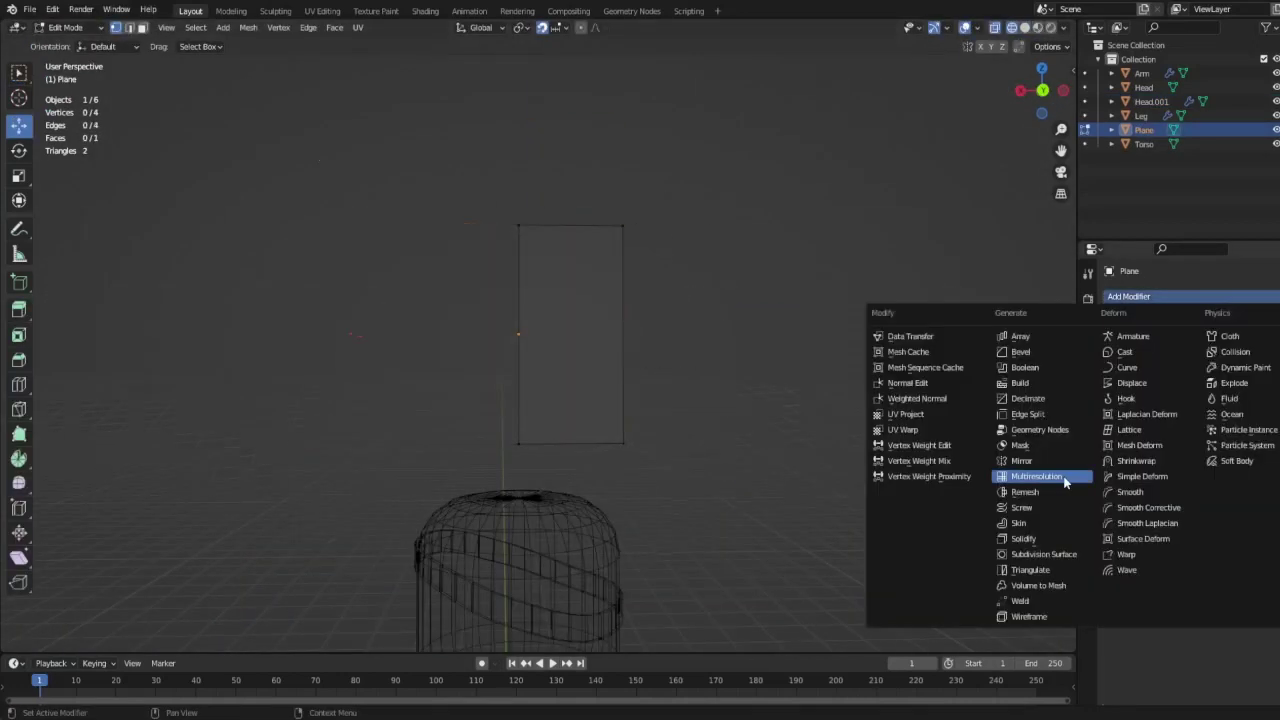
pyautogui.click(1063, 480)
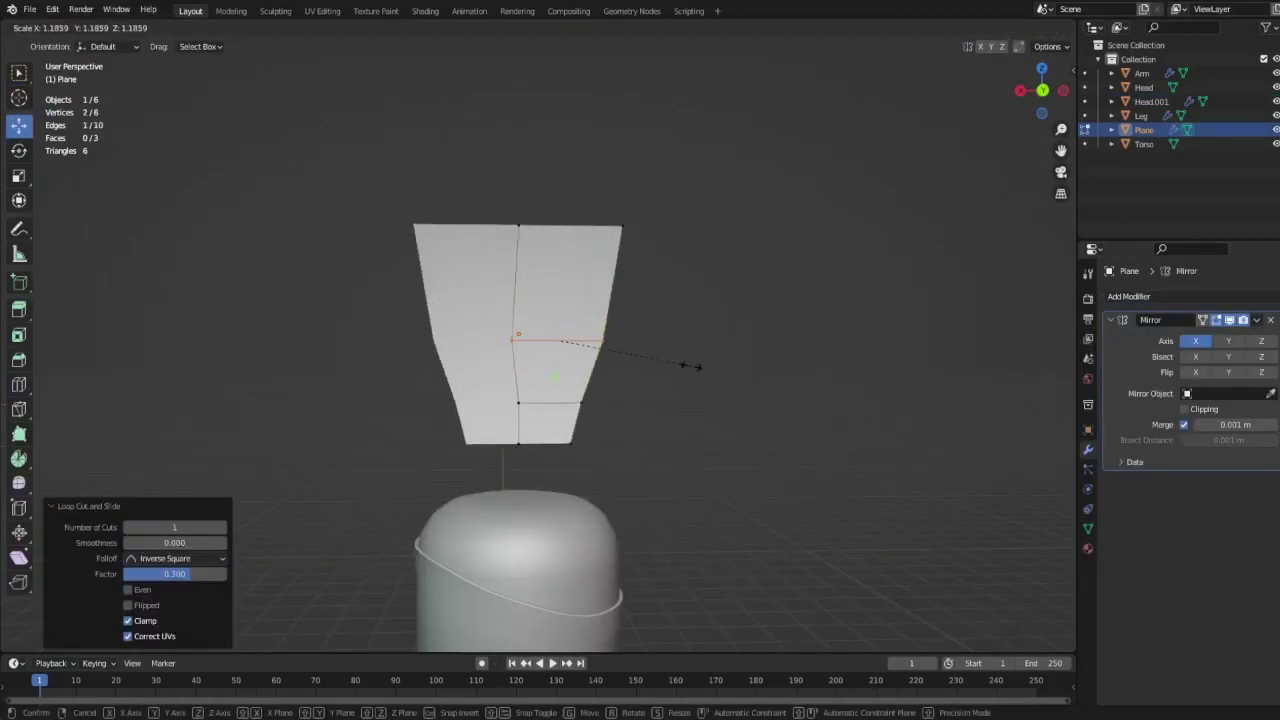
pyautogui.click(774, 410)
pyautogui.press('ctrl+KP_1')
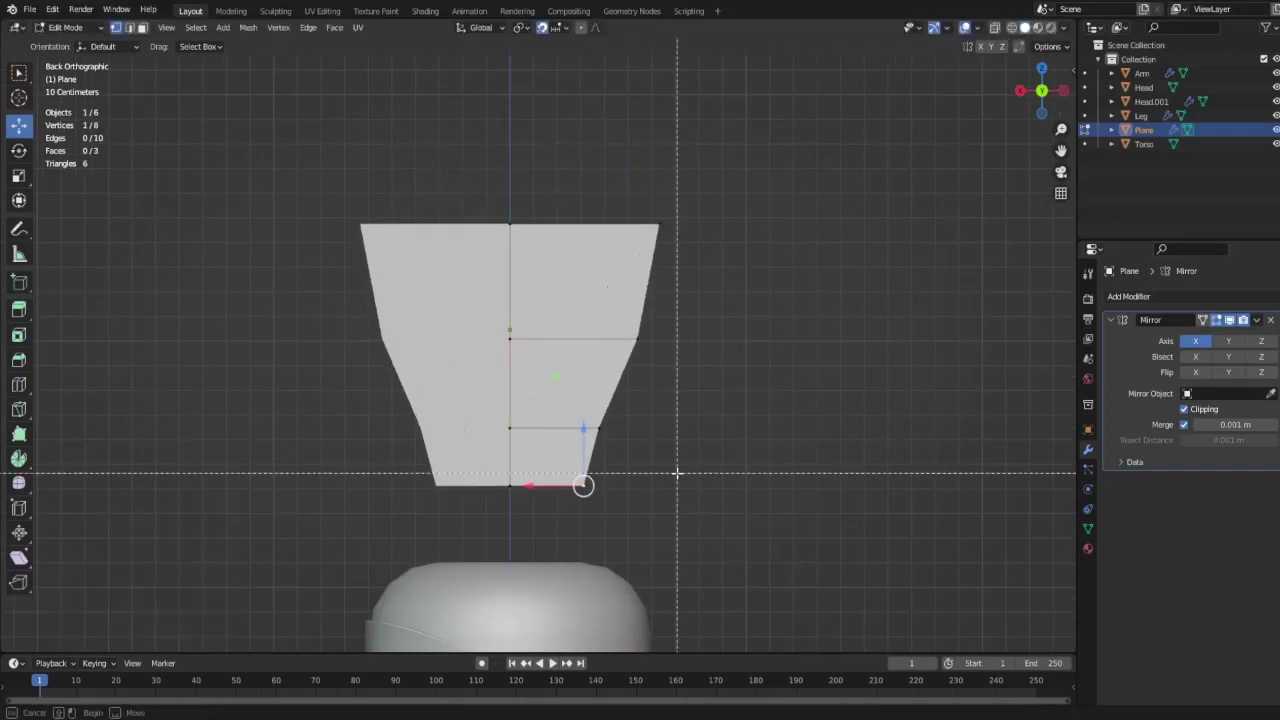
# Lower the plate's top centre vertex along Z, then undo the modifier changes.
pyautogui.press('g')
pyautogui.press('z')
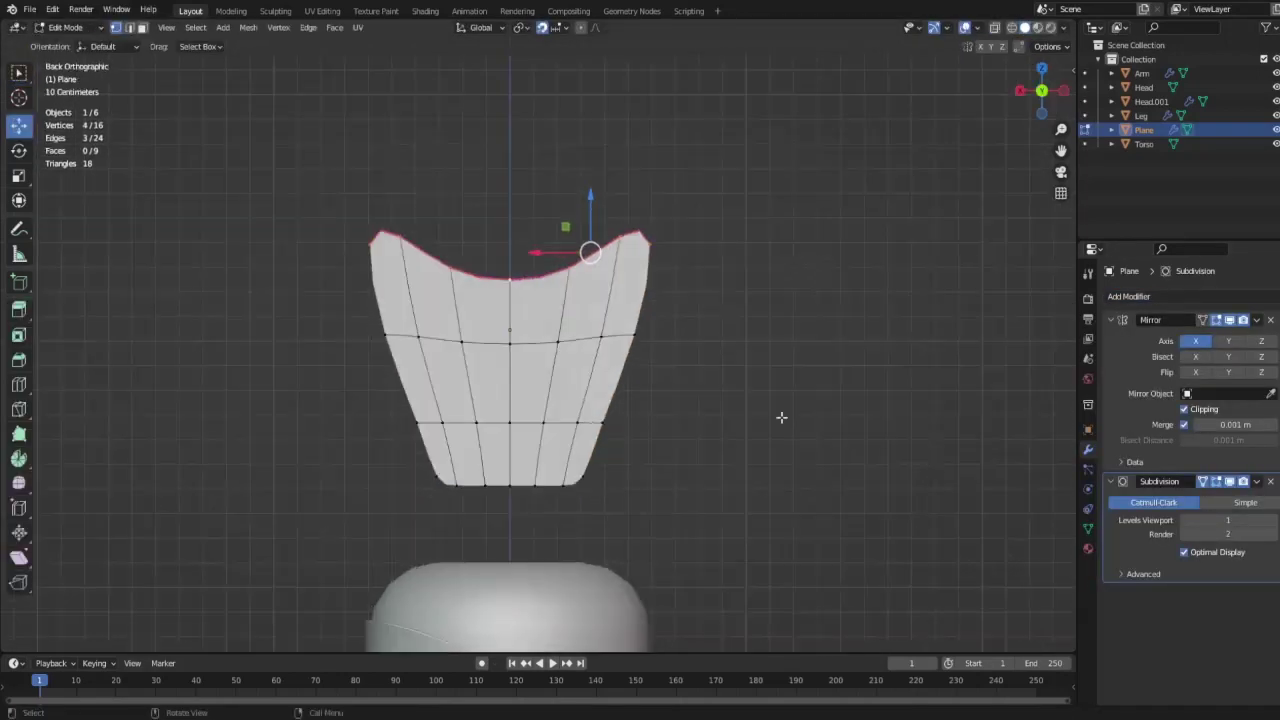
pyautogui.hotkey('ctrl', 'z')
pyautogui.hotkey('ctrl', 'z')
pyautogui.hotkey('ctrl', 'z')
pyautogui.click(1129, 296)
# Re-add the Mirror modifier to the side plate.
pyautogui.click(1063, 480)
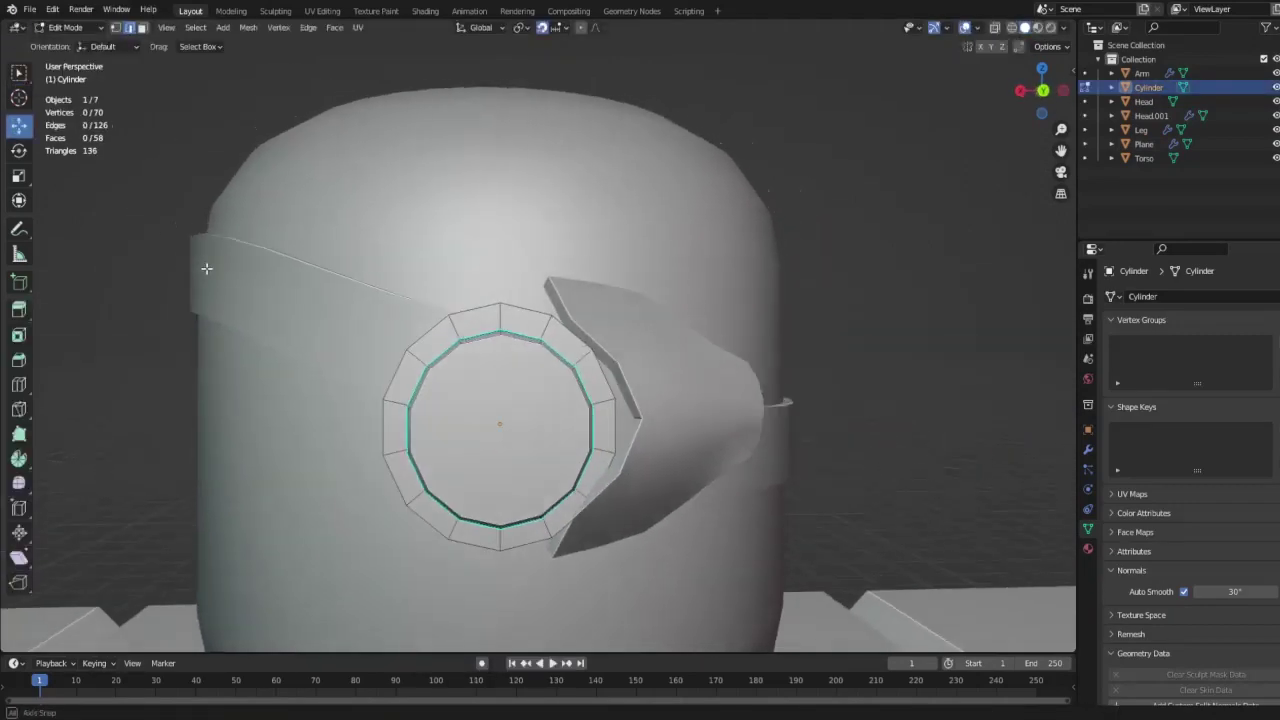
# Orbit the view slightly around the head to inspect the emblem.
pyautogui.moveTo(215, 275); pyautogui.dragTo(170, 290, button='middle')
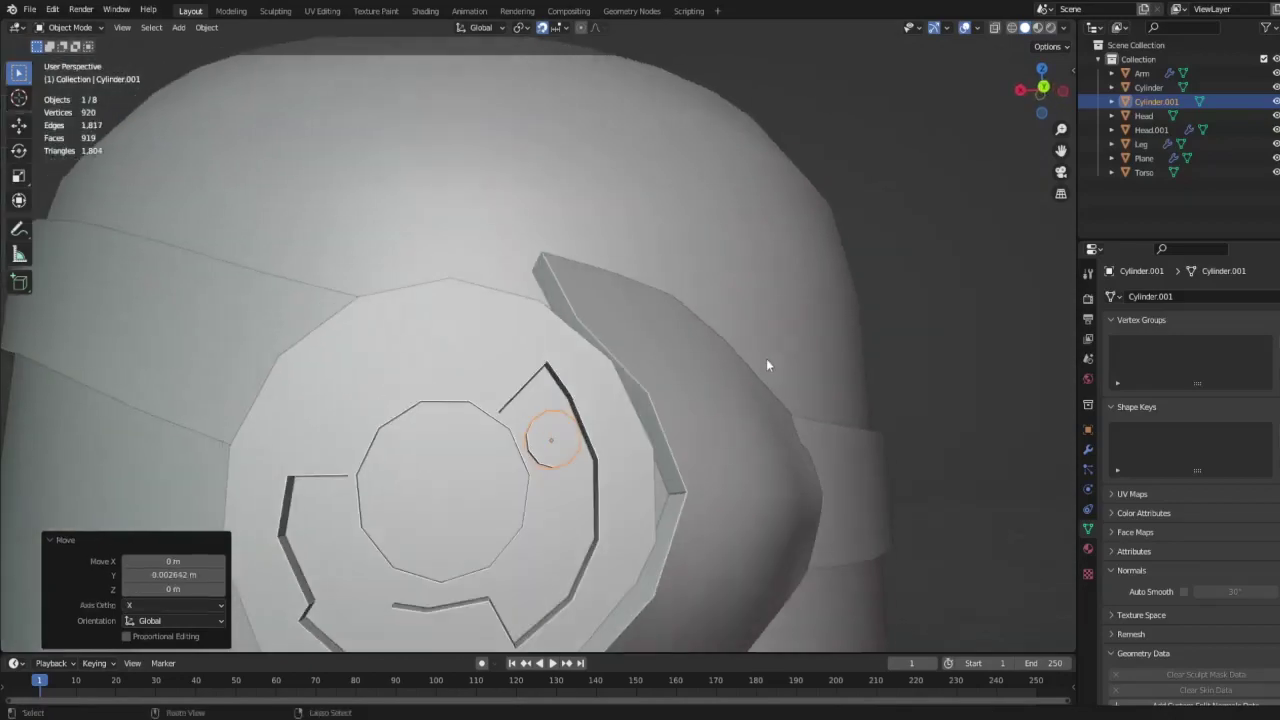
# Duplicate the small cylinder to place a second one beside it on the lens.
pyautogui.hotkey('shift', 'd')
pyautogui.moveTo(545, 467)
pyautogui.mouseDown(button='middle')
pyautogui.moveTo(702, 443)
pyautogui.moveTo(671, 386)
pyautogui.mouseUp(button='middle')
pyautogui.click(700, 390)
pyautogui.scroll(-5, 768, 380)
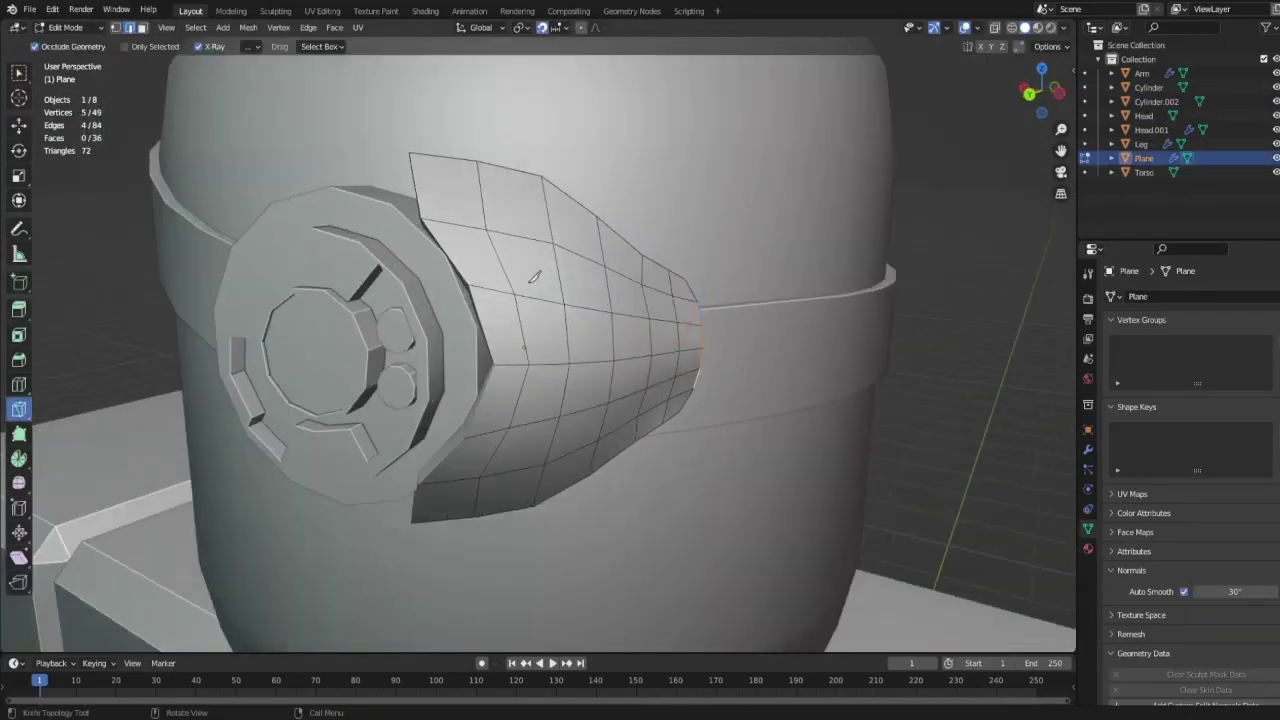
# Try a knife cut on the side plate, undo it, and switch to wireframe view.
pyautogui.click(534, 277)
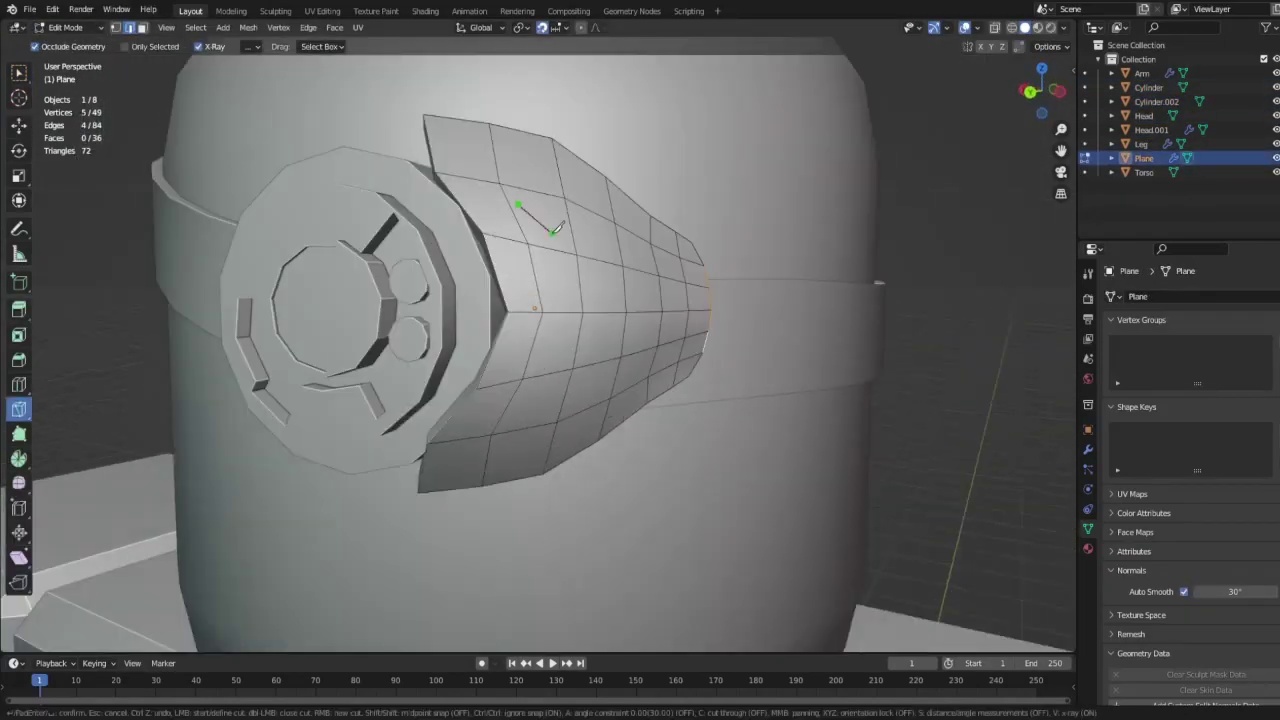
pyautogui.press('Return')
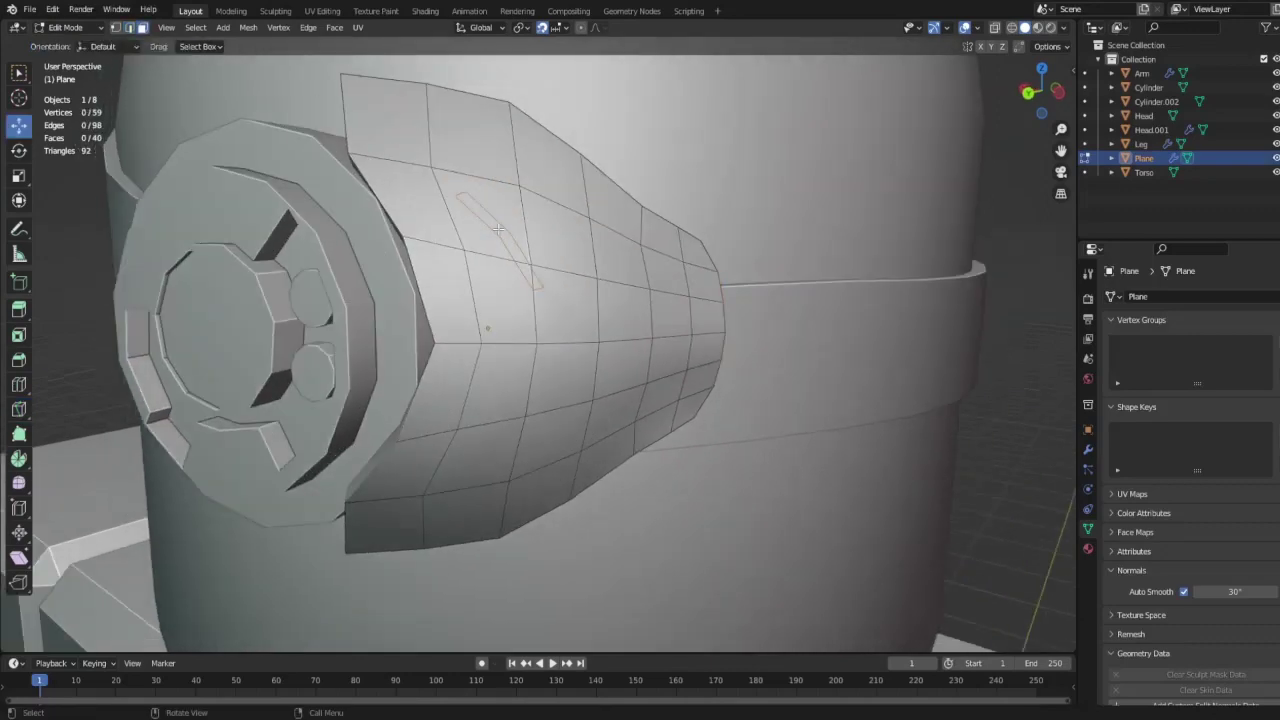
pyautogui.hotkey('ctrl', 'z')
pyautogui.scroll(-5, 498, 229)
pyautogui.hotkey('shift', 'z')
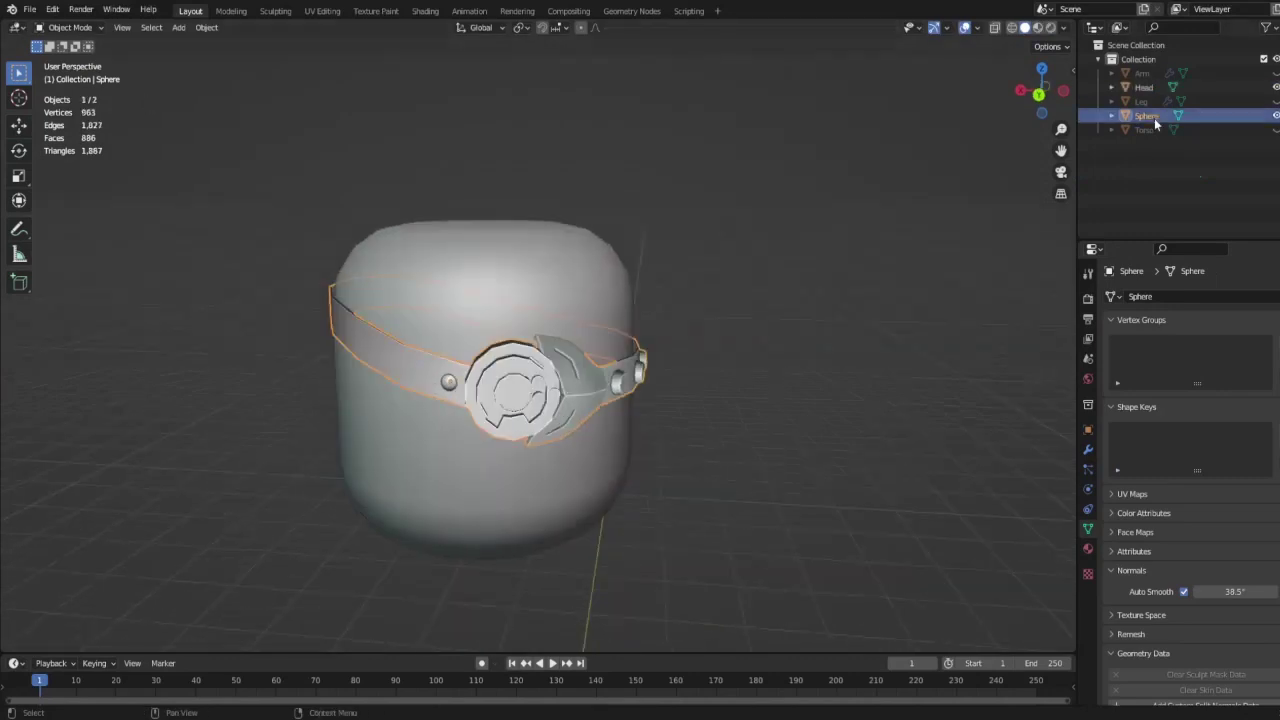
# Smart UV Project the headband with Scale to Bounds and 0.020 island margin.
pyautogui.click(322, 11)
pyautogui.click(941, 160)
pyautogui.click(925, 183)
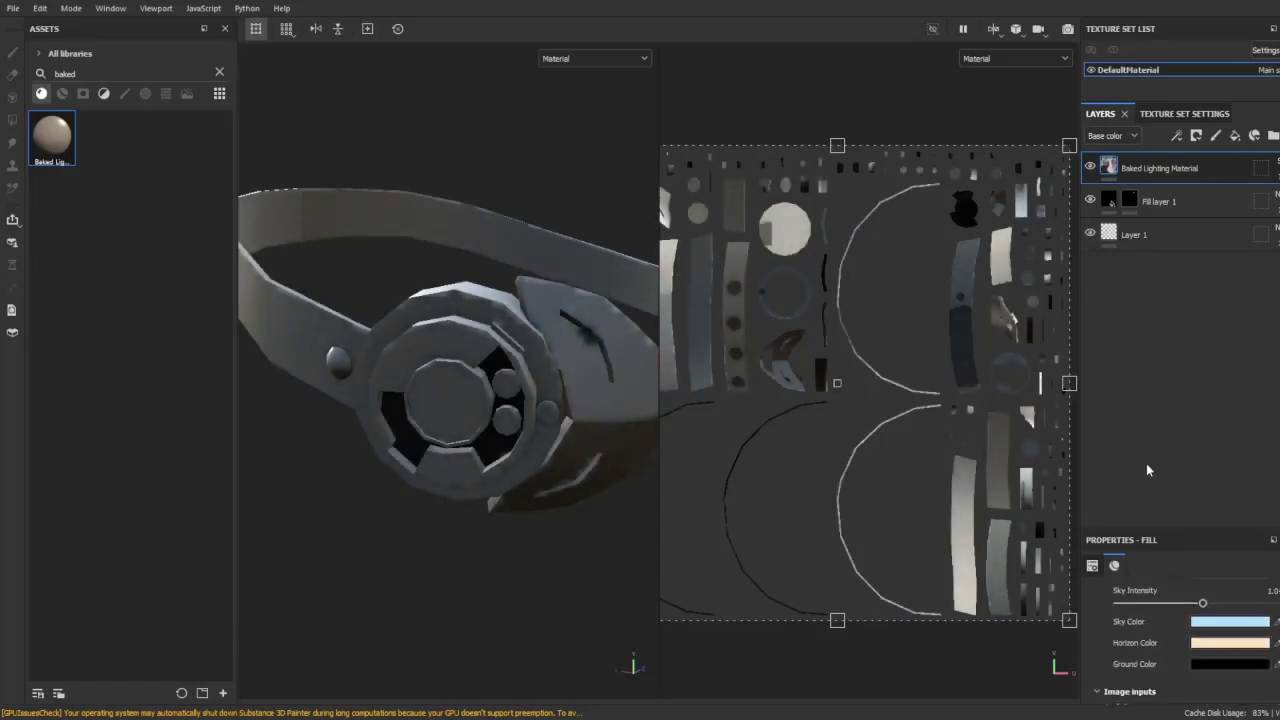
# Find 'leather' and add Leather Big Grain below the Baked Lighting Material layer.
pyautogui.scroll(3, 1150, 640)
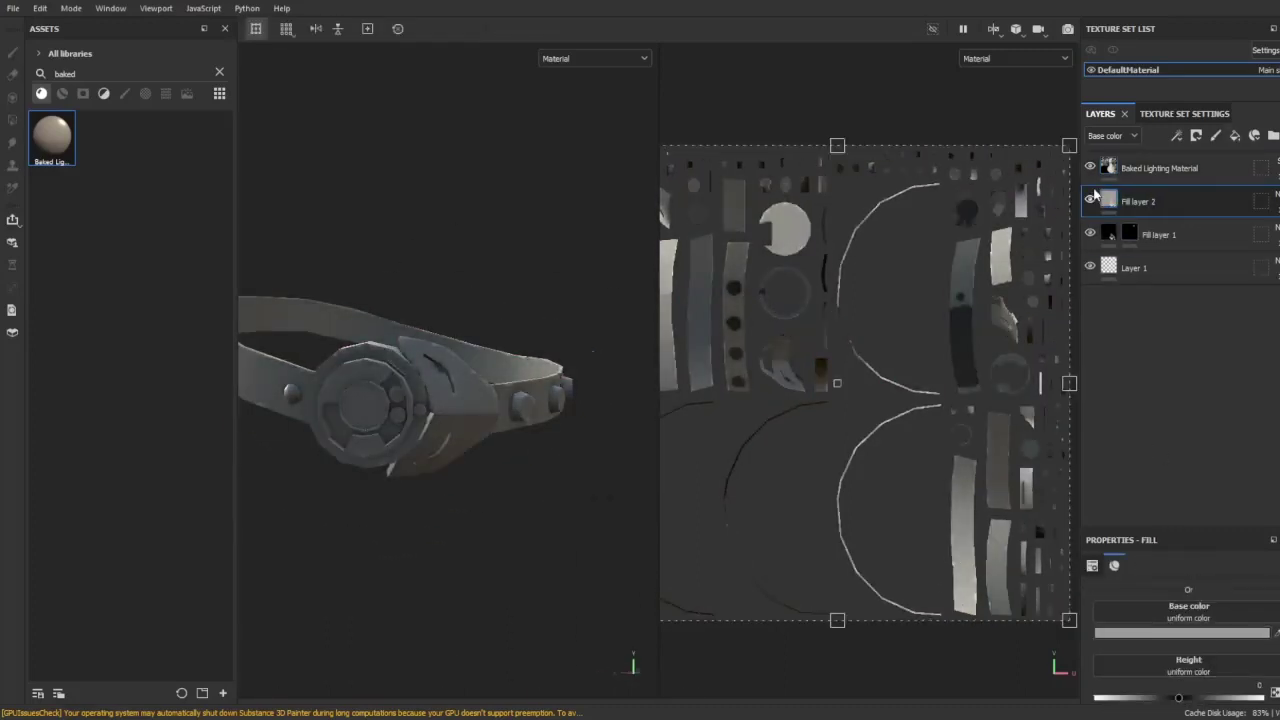
pyautogui.write('leather')
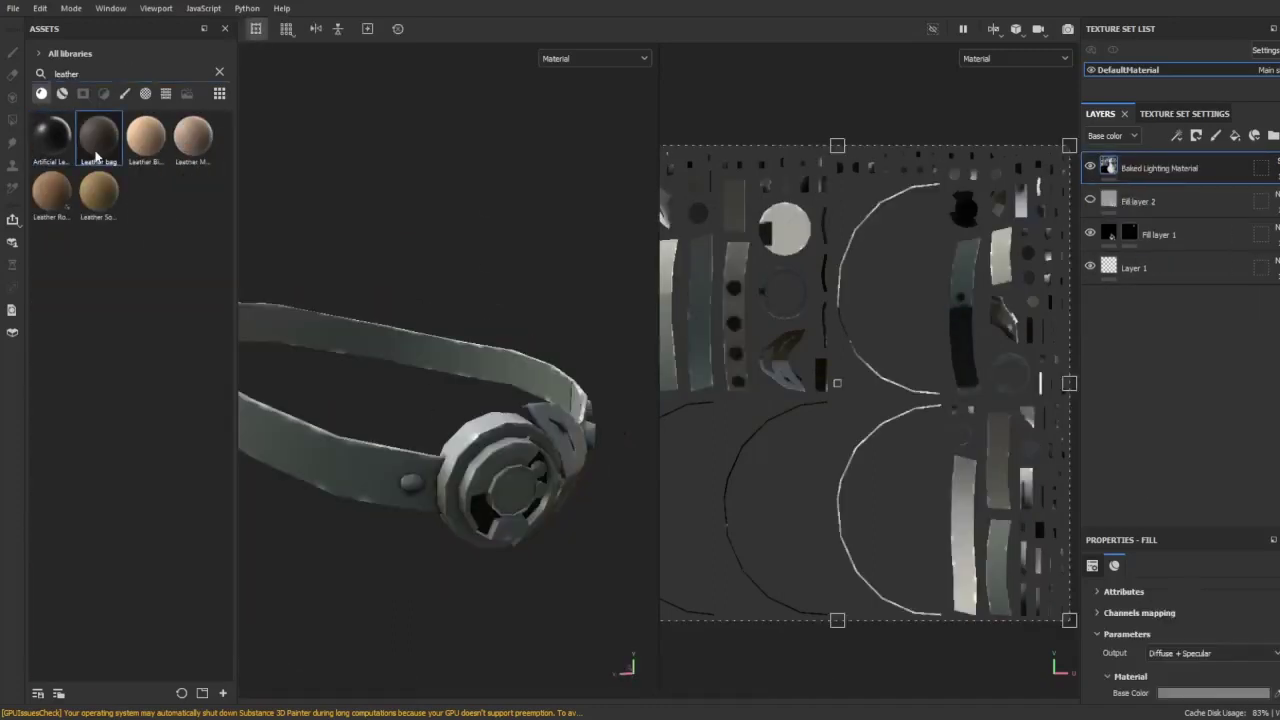
pyautogui.moveTo(146, 136); pyautogui.dragTo(420, 420)
pyautogui.moveTo(1160, 168); pyautogui.dragTo(1160, 210)
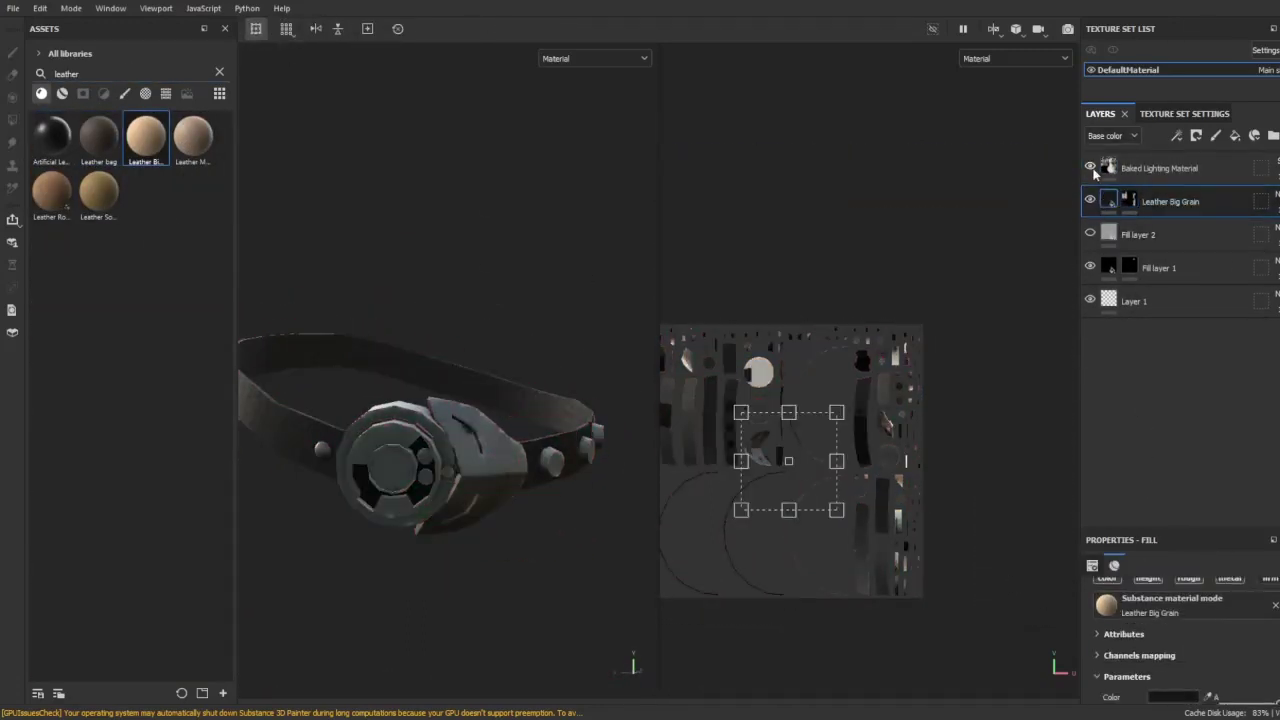
# Polygon-fill Fill layer 2's mask on the leather strap.
pyautogui.click(1140, 234)
pyautogui.click(742, 357)
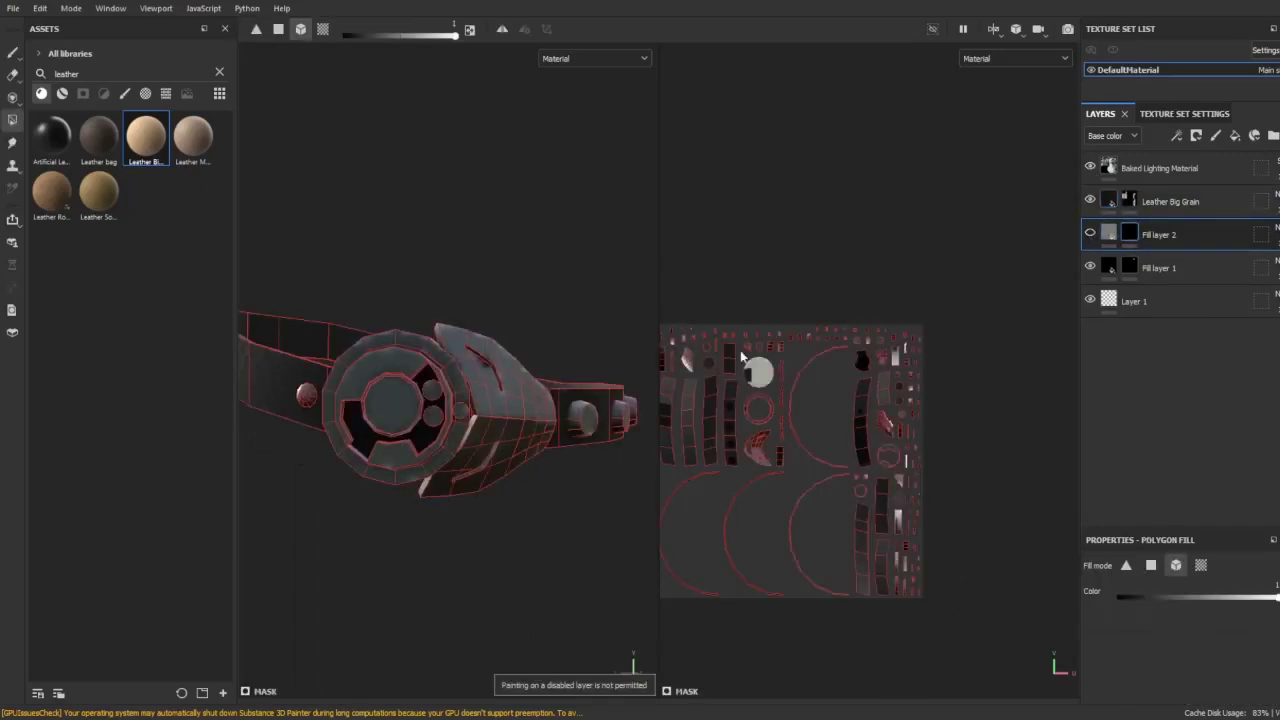
pyautogui.press('1')
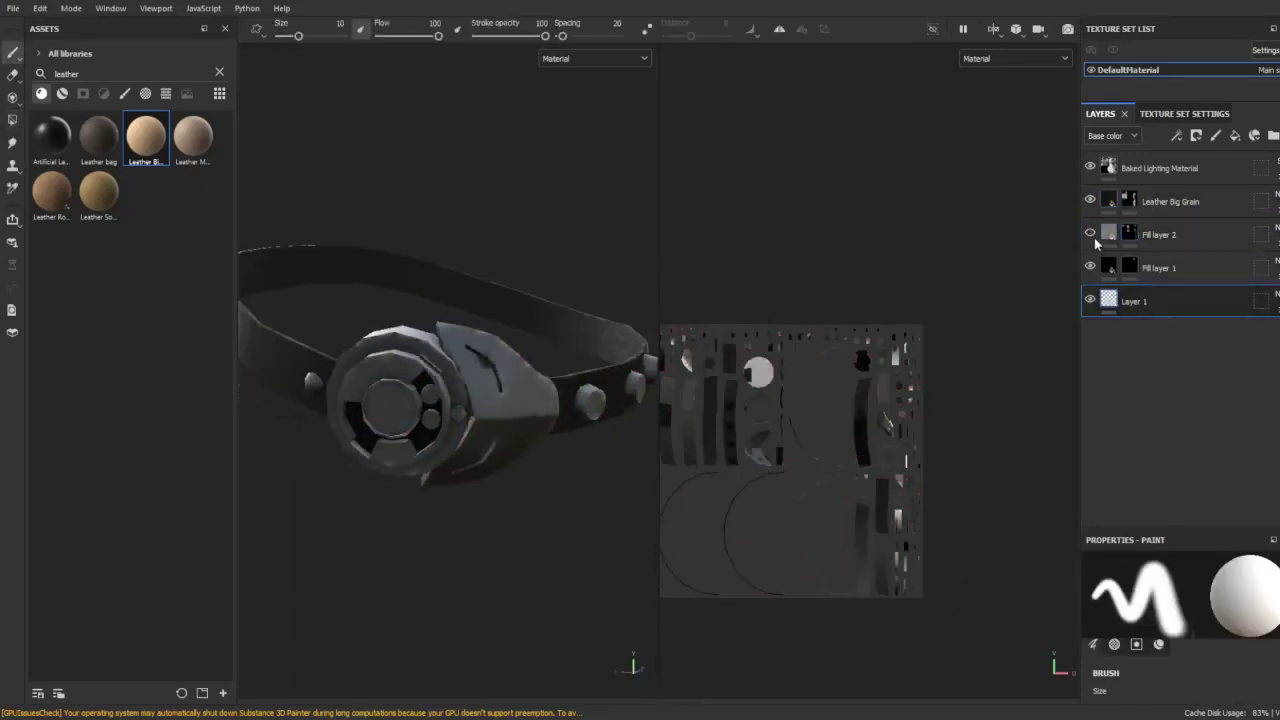
pyautogui.moveTo(587, 293)
pyautogui.keyDown('alt'); pyautogui.mouseDown()
pyautogui.moveTo(580, 349)
pyautogui.moveTo(428, 378)
pyautogui.moveTo(600, 337)
pyautogui.mouseUp(); pyautogui.keyUp('alt')
pyautogui.click(1166, 178)
pyautogui.click(1129, 200)
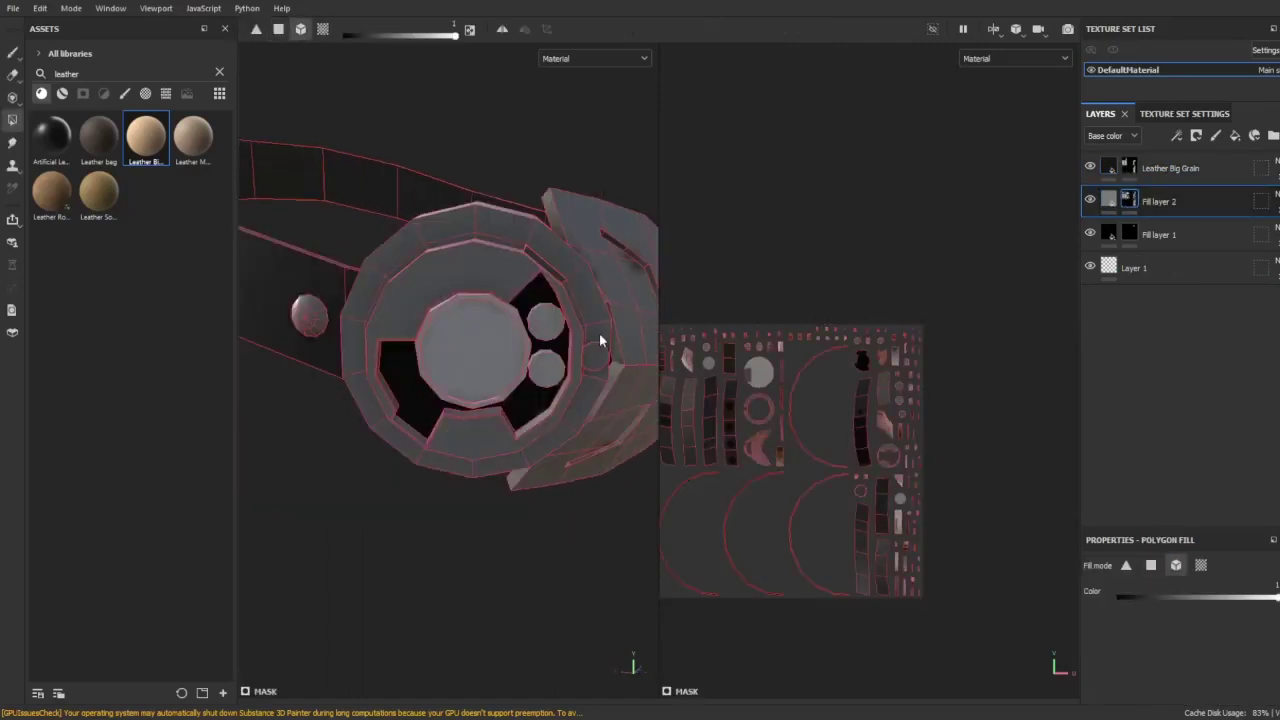
pyautogui.scroll(-3, 600, 337)
# Add Fill layer 3 with a black mask and single-polygon filling.
pyautogui.click(1235, 135)
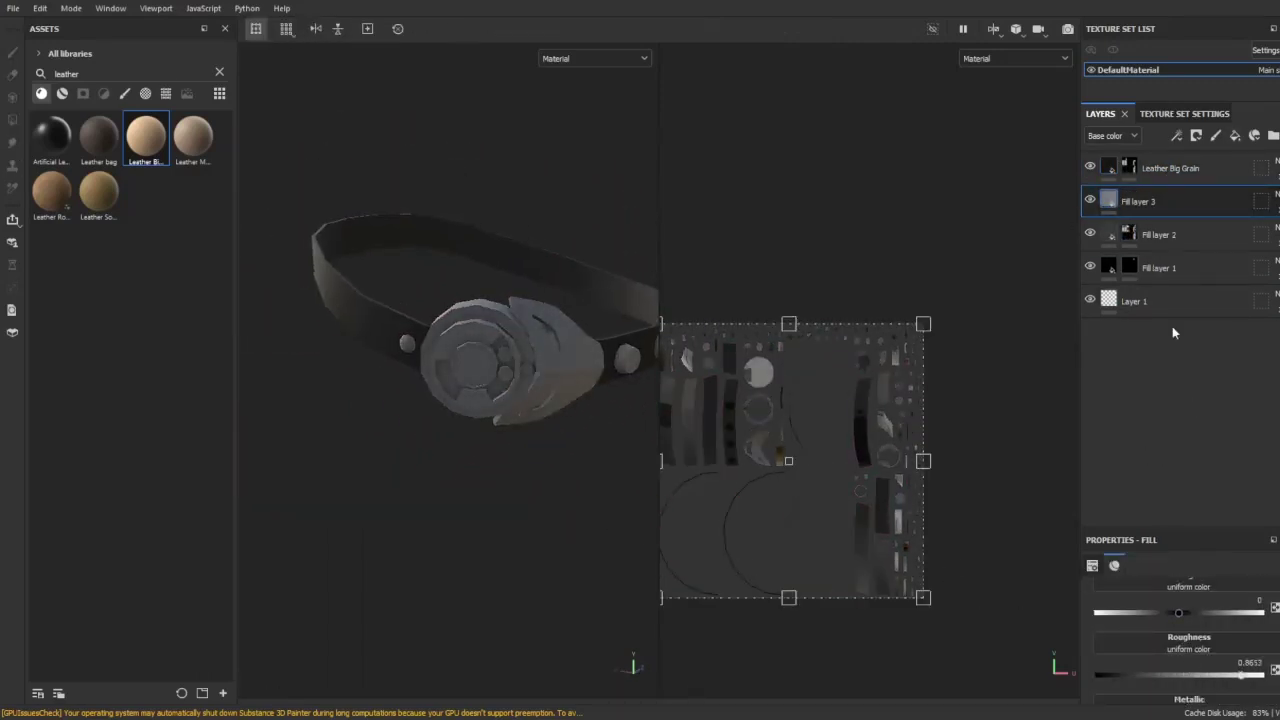
pyautogui.press('4')
pyautogui.moveTo(621, 340)
pyautogui.keyDown('alt'); pyautogui.mouseDown()
pyautogui.moveTo(505, 280)
pyautogui.moveTo(420, 330)
pyautogui.mouseUp(); pyautogui.keyUp('alt')
pyautogui.press('4')
pyautogui.scroll(2, 420, 330)
# Adjust the Curvature generator's Global Balance on Fill layer 3, then add Fill layer 4.
pyautogui.click(1196, 135)
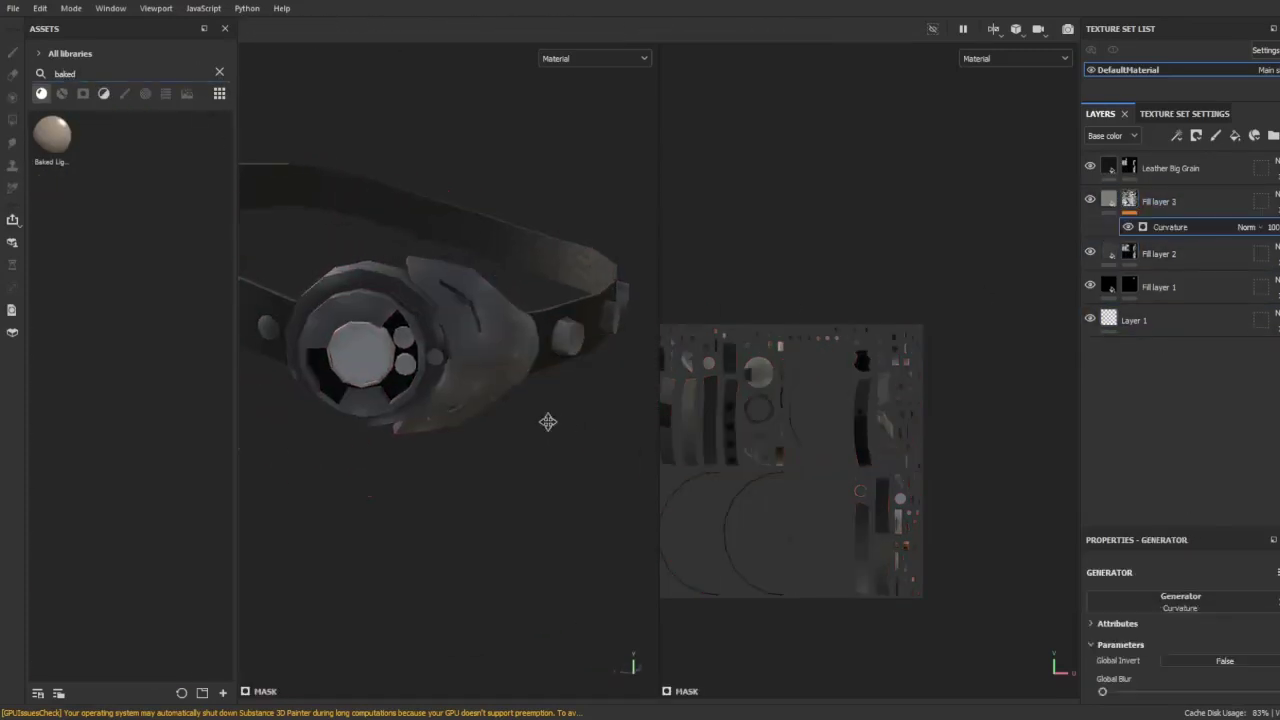
pyautogui.moveTo(1190, 635)
pyautogui.mouseDown()
pyautogui.moveTo(1160, 634)
pyautogui.moveTo(1130, 606)
pyautogui.mouseUp()
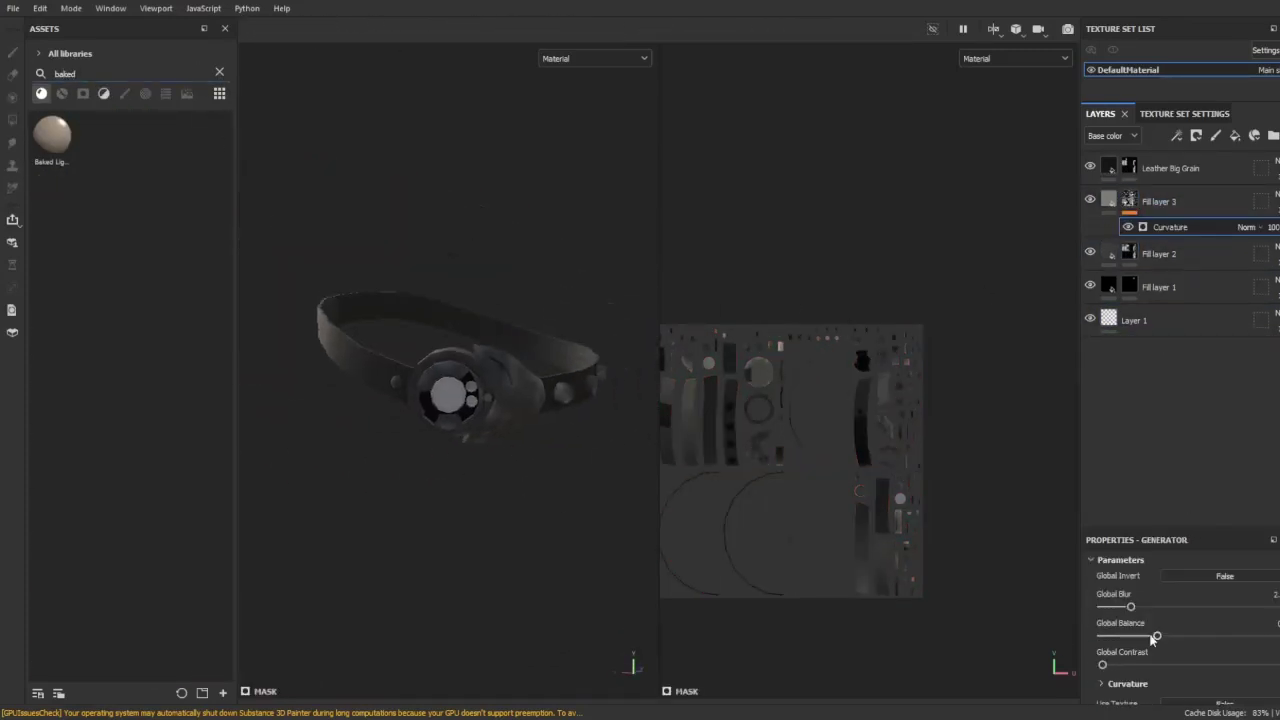
pyautogui.click(1108, 200)
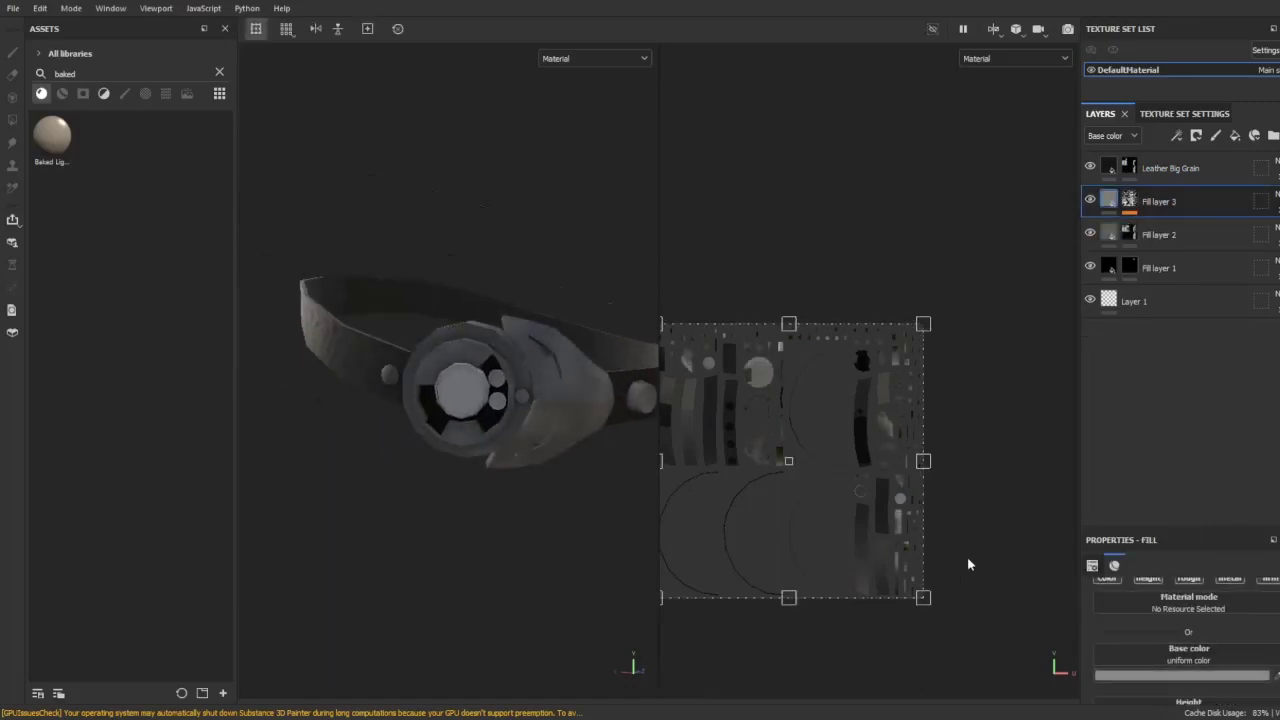
pyautogui.click(1237, 137)
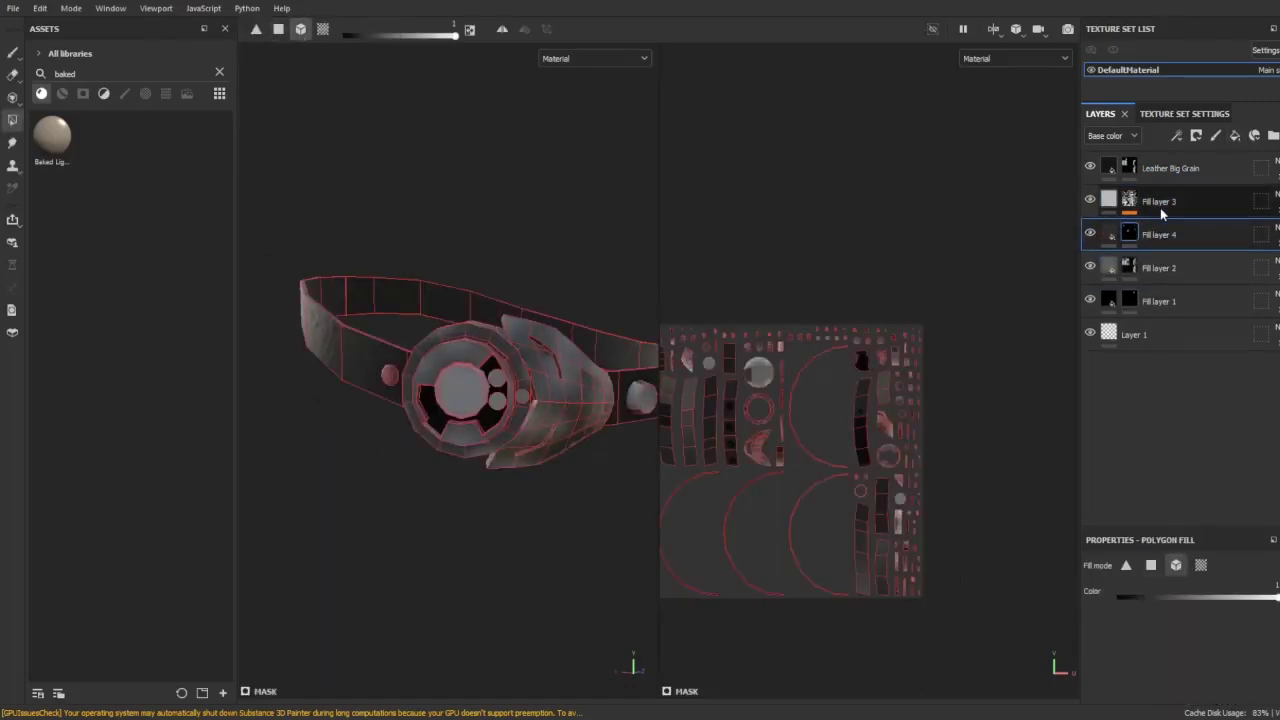
# Give Fill layer 4 a mask and set individual-polygon filling.
pyautogui.click(1129, 200)
pyautogui.moveTo(540, 400)
pyautogui.keyDown('alt'); pyautogui.mouseDown()
pyautogui.moveTo(600, 410)
pyautogui.moveTo(586, 463)
pyautogui.mouseUp(); pyautogui.keyUp('alt')
pyautogui.click(1158, 287)
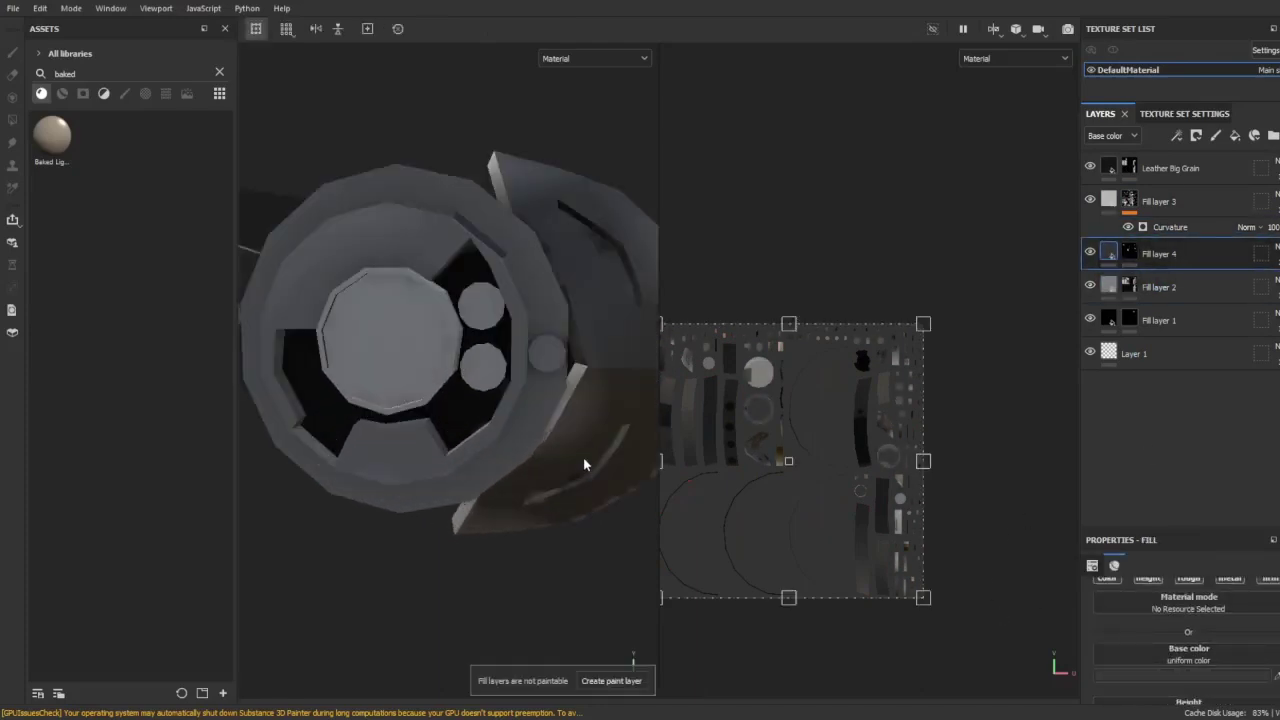
pyautogui.click(12, 120)
pyautogui.press('2')
# Polygon-fill the gem hub and bead faces to colour them red.
pyautogui.scroll(3, 468, 477)
pyautogui.moveTo(371, 269)
pyautogui.keyDown('alt'); pyautogui.mouseDown()
pyautogui.moveTo(320, 414)
pyautogui.moveTo(437, 460)
pyautogui.moveTo(385, 455)
pyautogui.moveTo(330, 380)
pyautogui.mouseUp(); pyautogui.keyUp('alt')
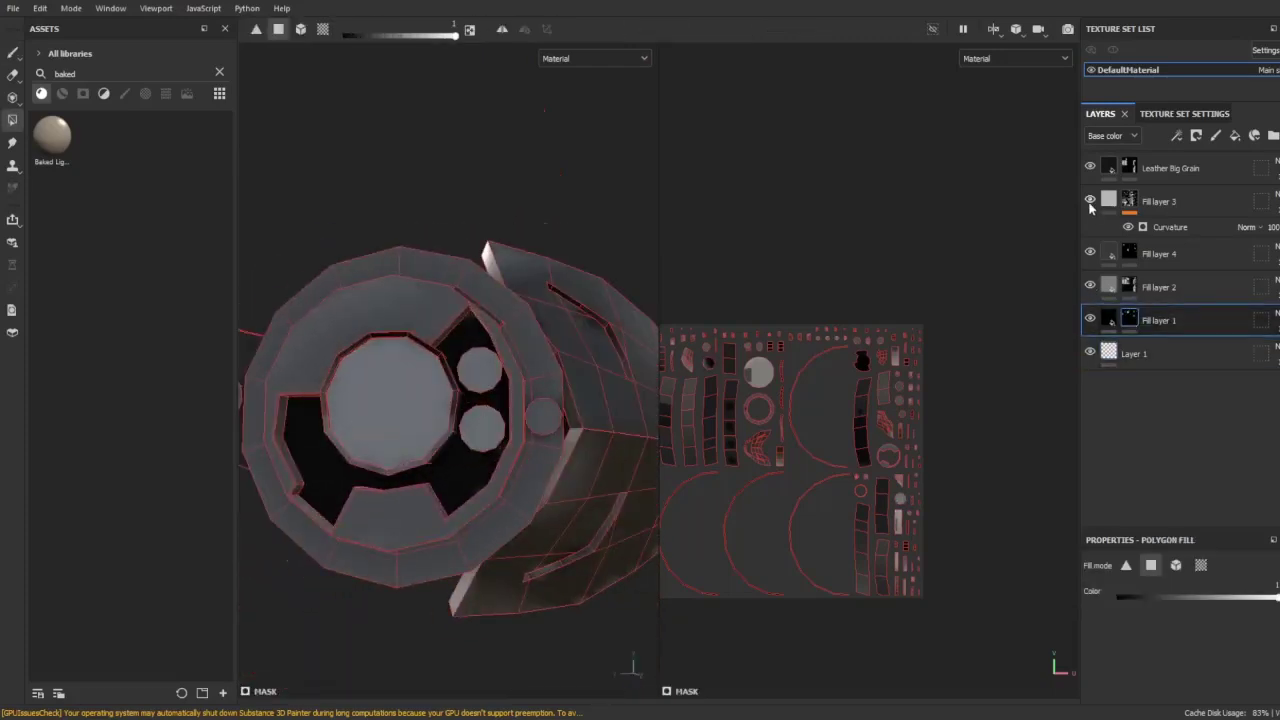
pyautogui.moveTo(455, 35); pyautogui.dragTo(420, 40)
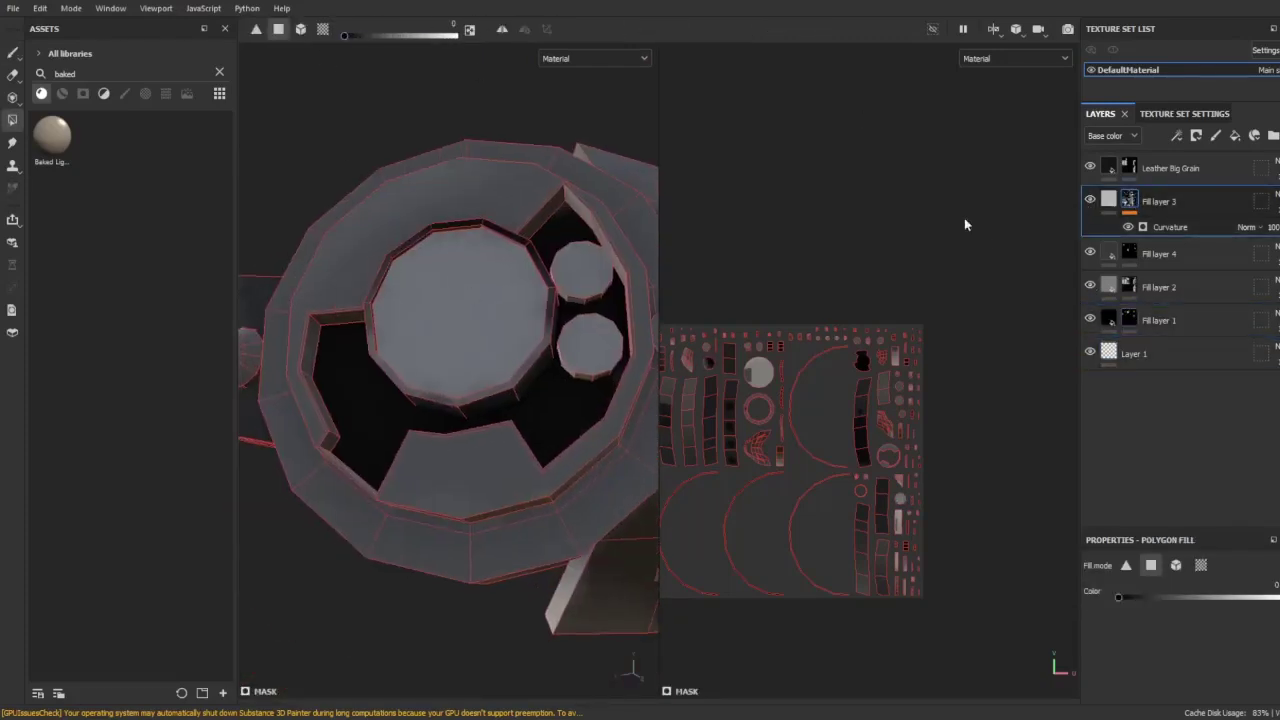
pyautogui.click(1158, 253)
pyautogui.moveTo(430, 380)
pyautogui.keyDown('alt'); pyautogui.mouseDown()
pyautogui.moveTo(560, 443)
pyautogui.moveTo(451, 410)
pyautogui.moveTo(660, 400)
pyautogui.moveTo(591, 337)
pyautogui.moveTo(617, 369)
pyautogui.moveTo(643, 375)
pyautogui.moveTo(600, 351)
pyautogui.mouseUp(); pyautogui.keyUp('alt')
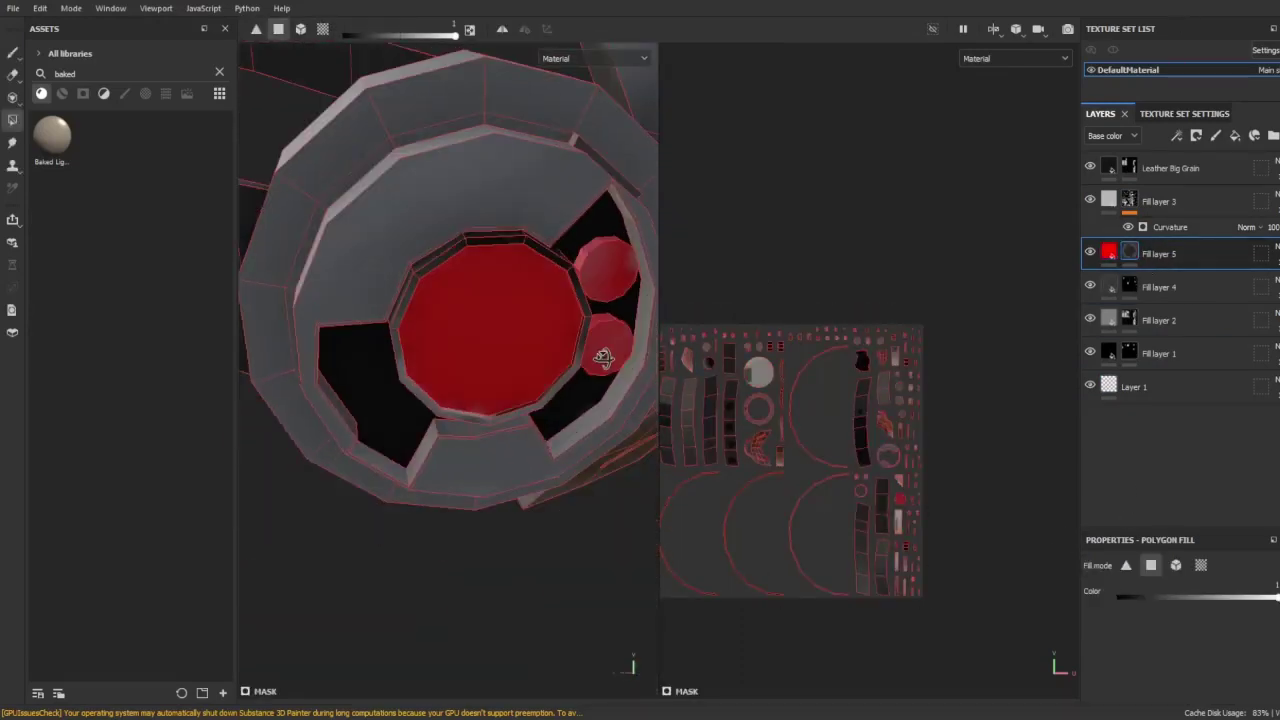
# Add a paint layer above the red fill for shading the gem.
pyautogui.scroll(-3, 600, 351)
pyautogui.click(1176, 135)
pyautogui.moveTo(1160, 533); pyautogui.dragTo(1150, 449)
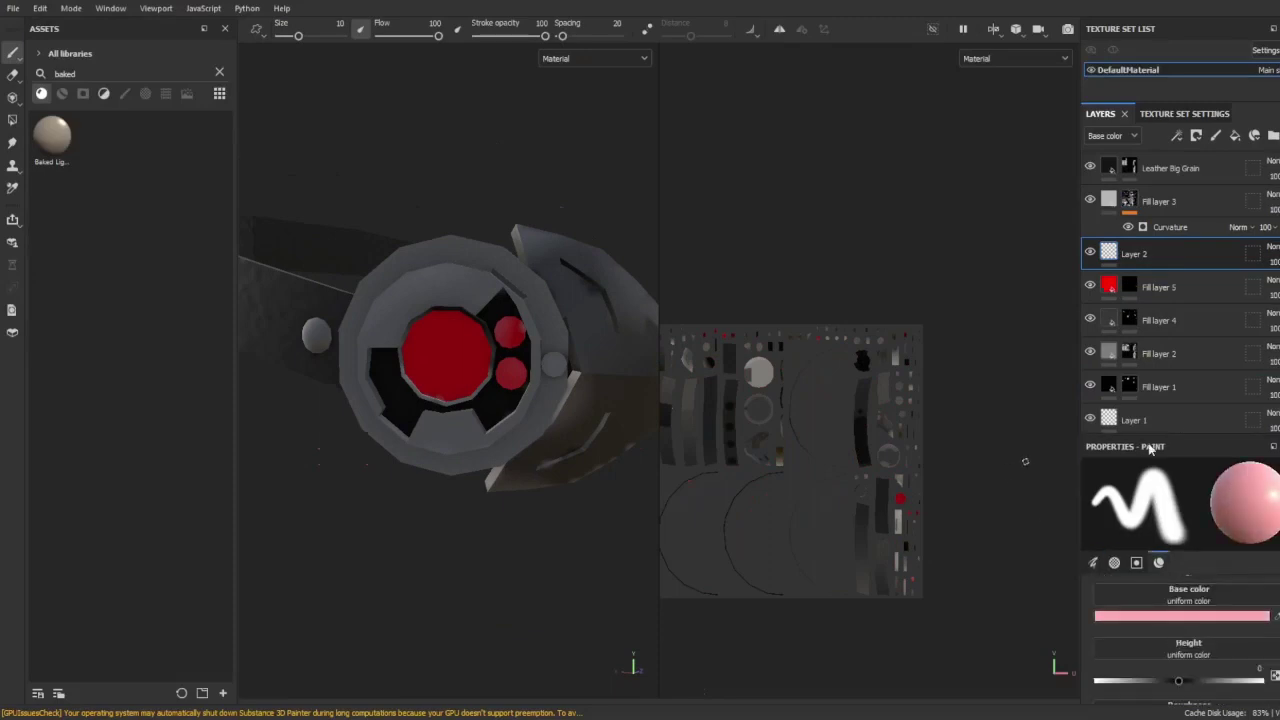
pyautogui.keyDown('alt'); pyautogui.moveTo(458, 360); pyautogui.dragTo(444, 354); pyautogui.keyUp('alt')
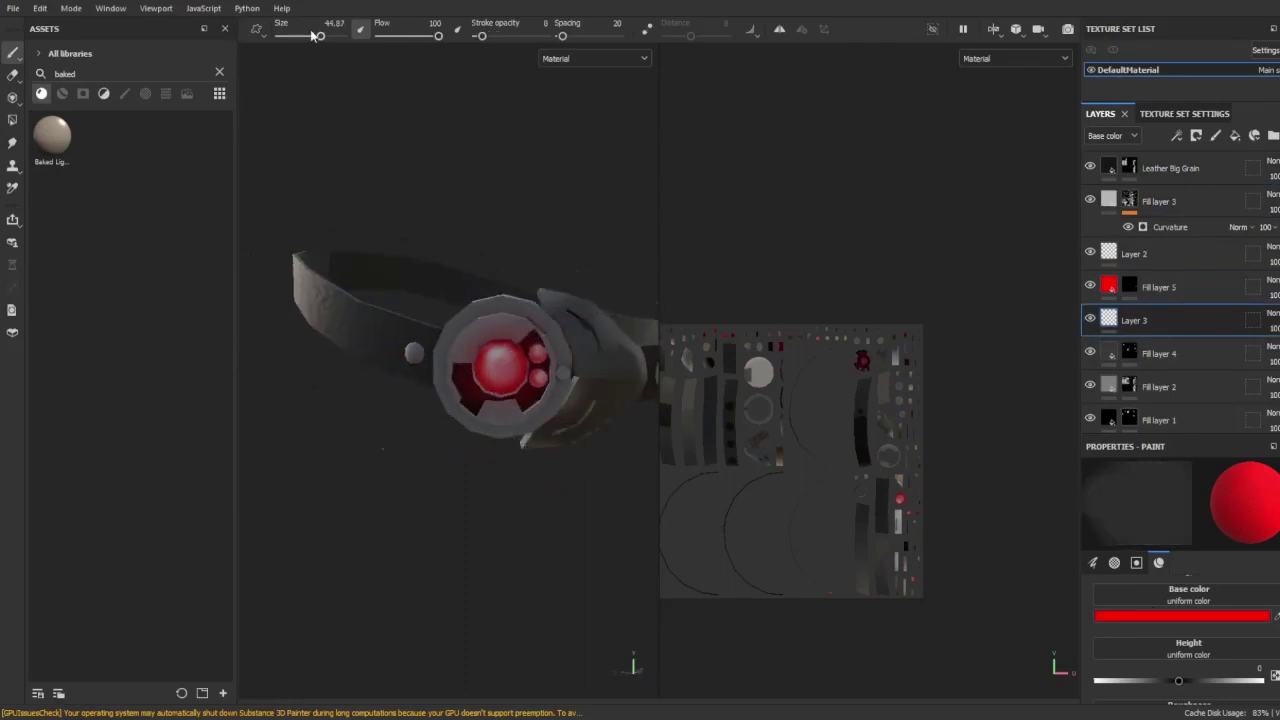
# Put Baked Lighting Material atop the layer stack, with a red horizon colour and lowered Diffuse AO.
pyautogui.moveTo(52, 138); pyautogui.dragTo(1092, 170)
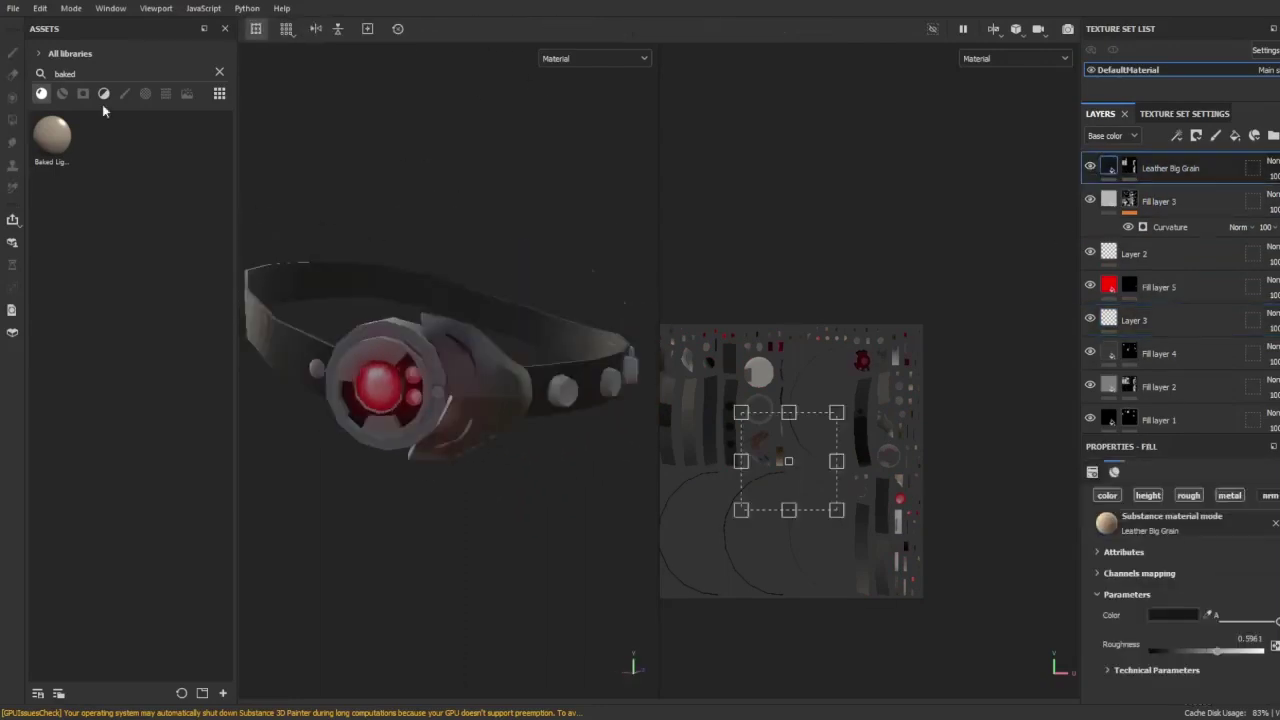
pyautogui.click(1108, 661)
pyautogui.scroll(-5, 1241, 592)
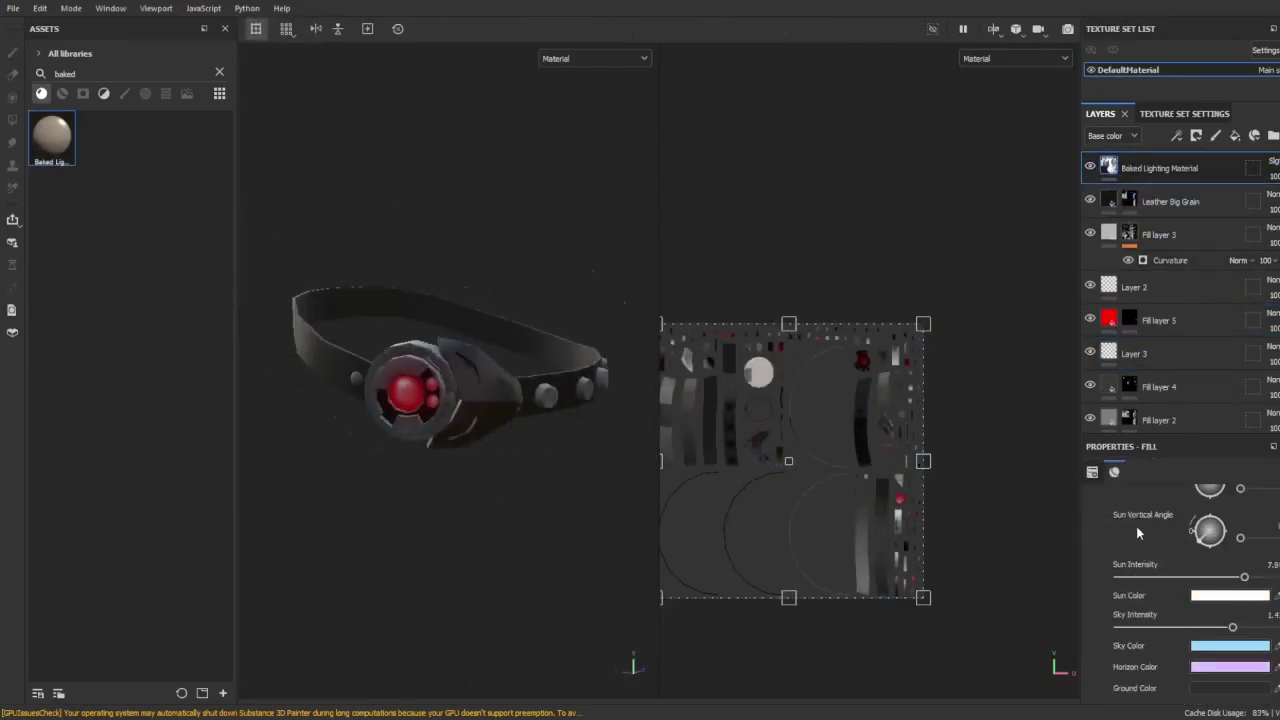
pyautogui.scroll(5, 1150, 560)
pyautogui.click(1103, 556)
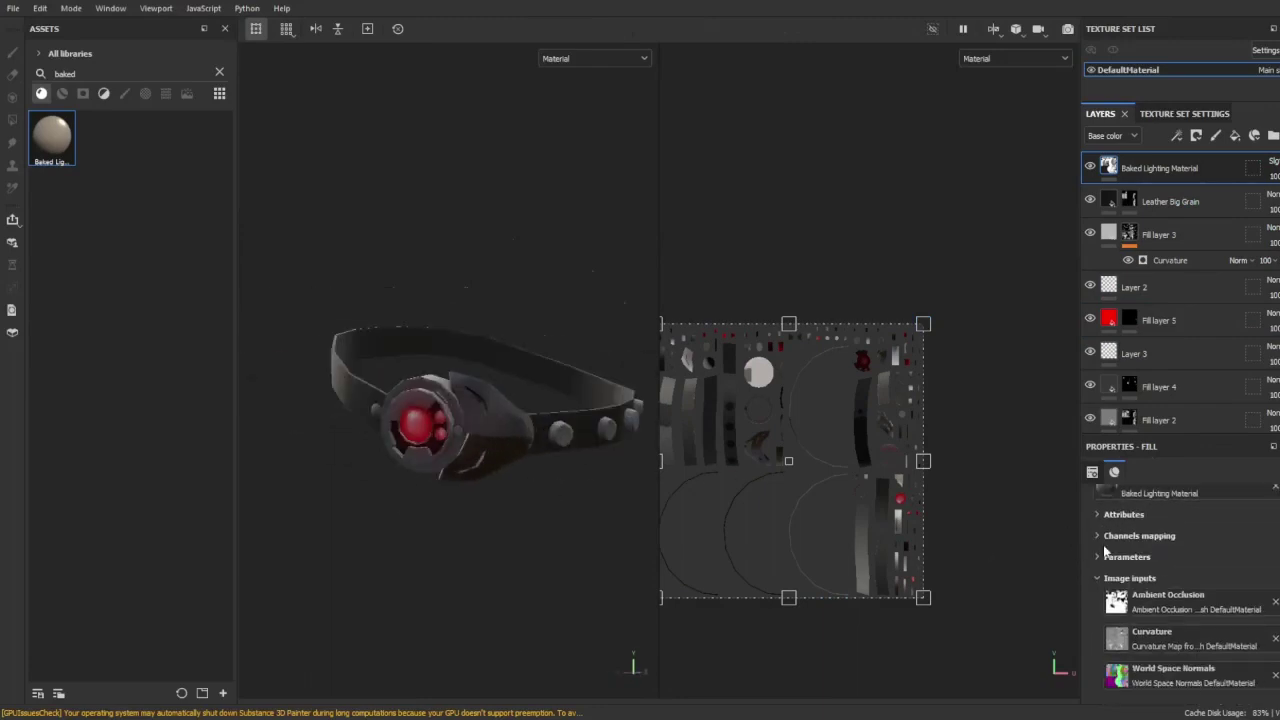
pyautogui.scroll(-5, 1110, 580)
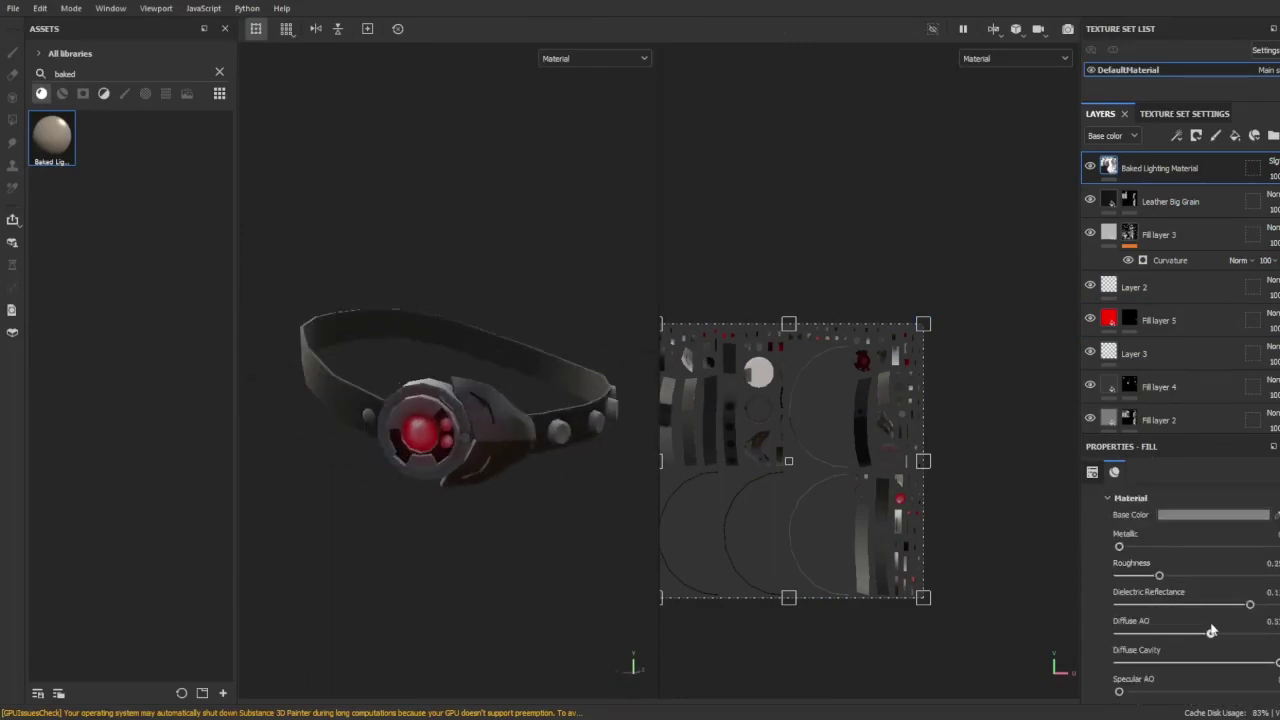
pyautogui.scroll(-2, 1152, 640)
pyautogui.scroll(-5, 1249, 686)
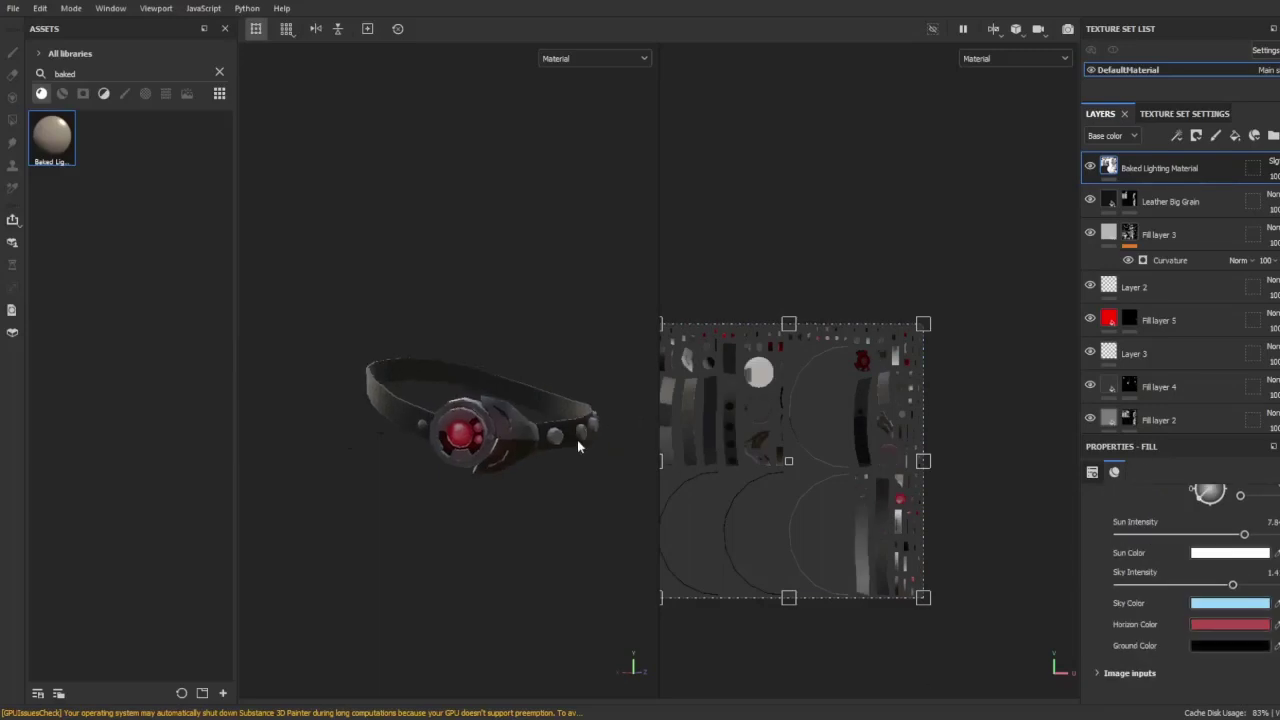
# Select the Leather Big Grain layer and Fill layer 4, then add and delete a paint layer.
pyautogui.click(1170, 201)
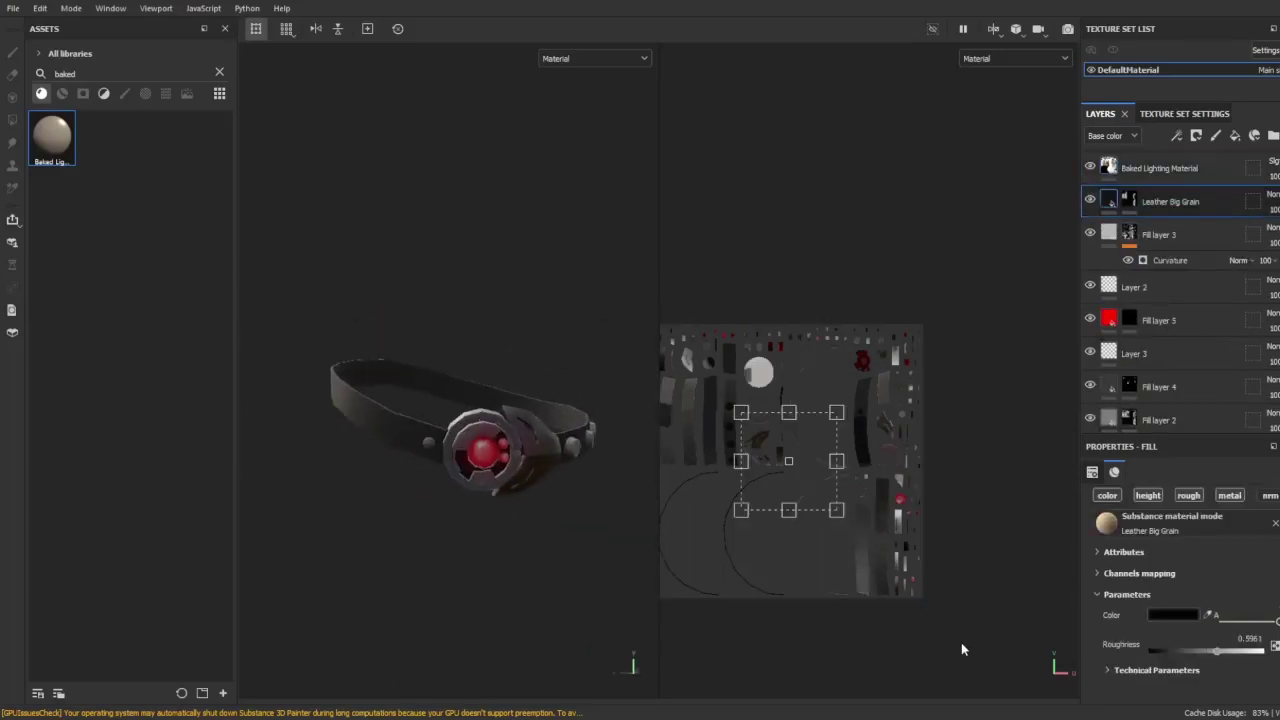
pyautogui.click(1085, 389)
pyautogui.scroll(5, 532, 422)
pyautogui.click(1215, 135)
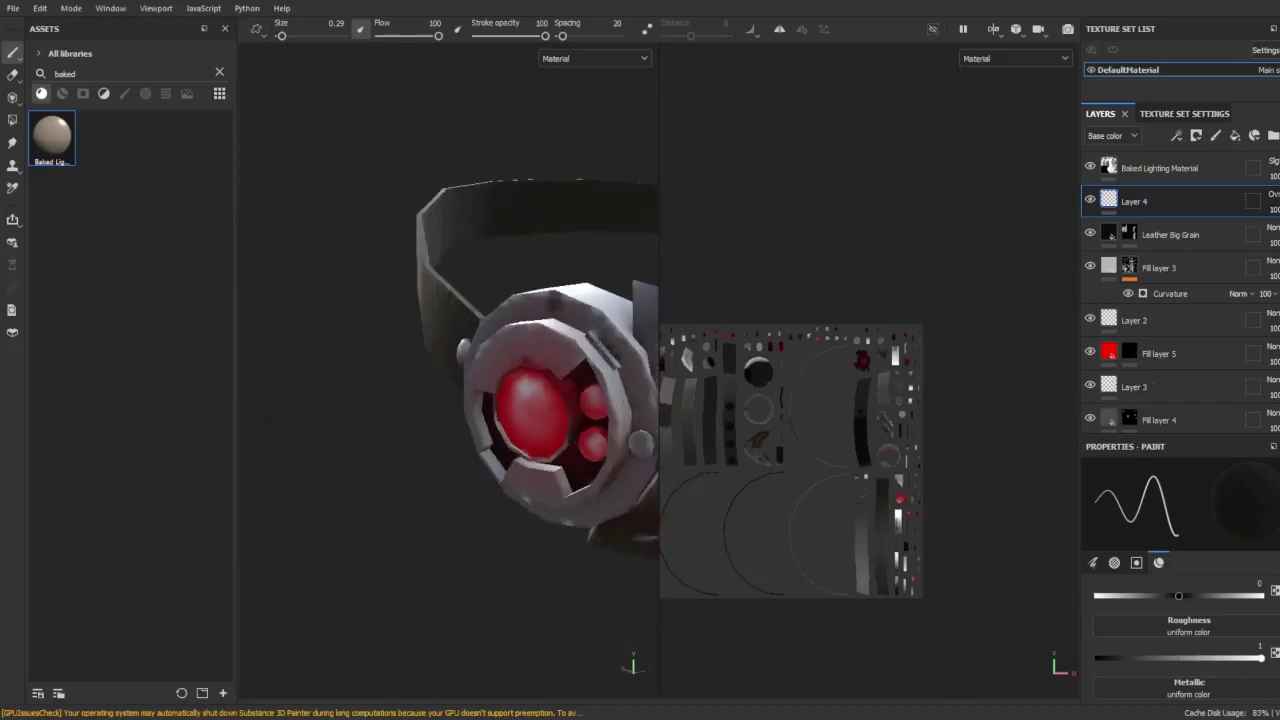
pyautogui.press('Delete')
# Select red Fill layer 5, then paint Layer 3, orbiting around the gem and reframing the whole strap.
pyautogui.click(1107, 325)
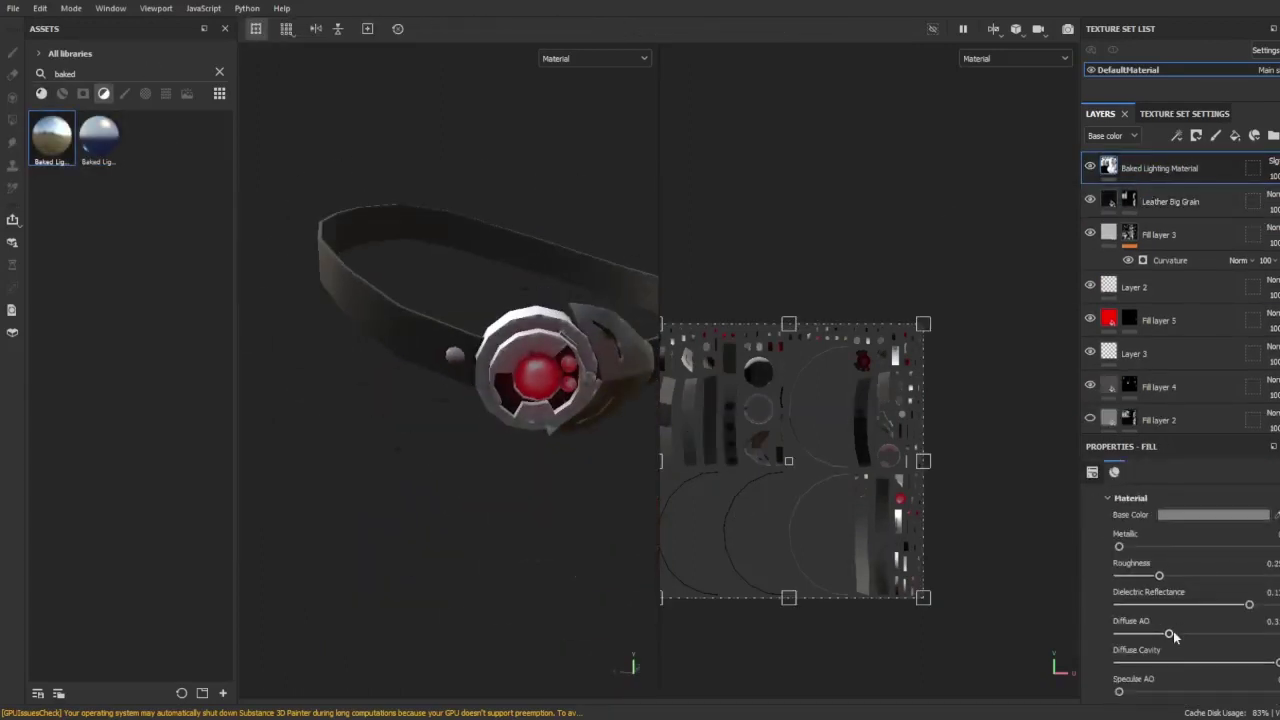
pyautogui.keyDown('alt'); pyautogui.moveTo(450, 400); pyautogui.dragTo(400, 448); pyautogui.keyUp('alt')
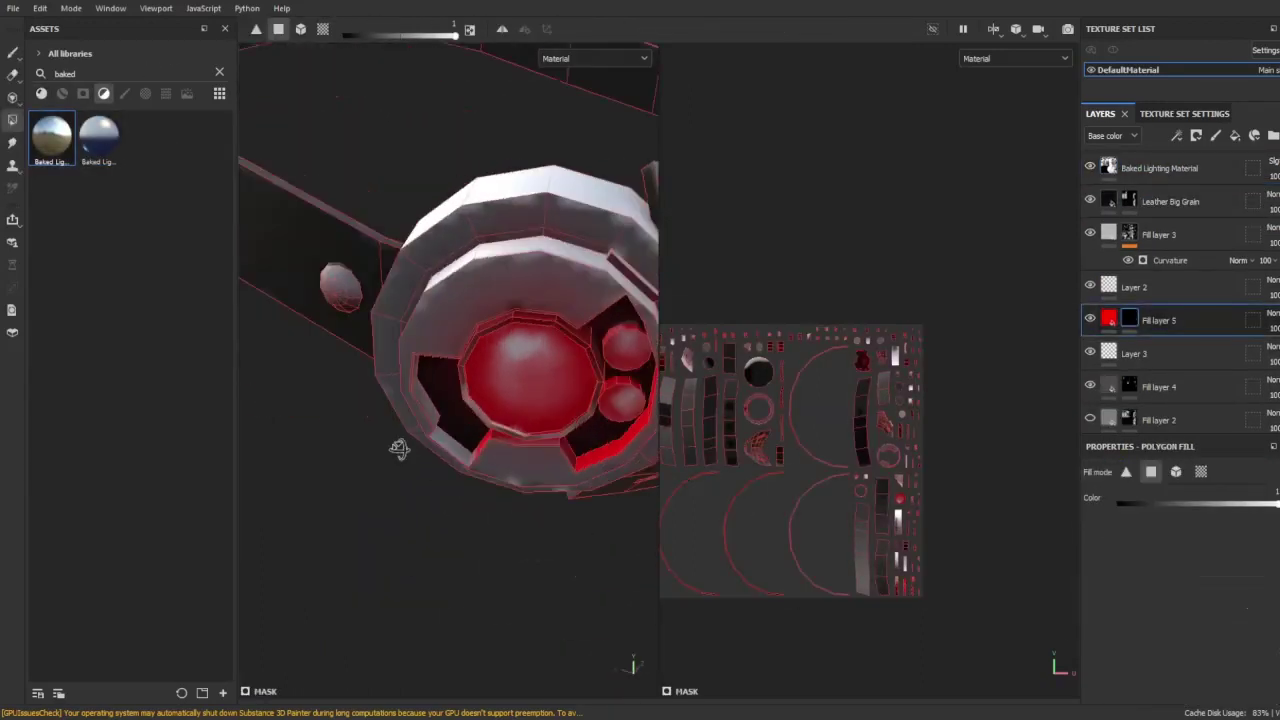
pyautogui.click(1134, 353)
pyautogui.scroll(3, 450, 330)
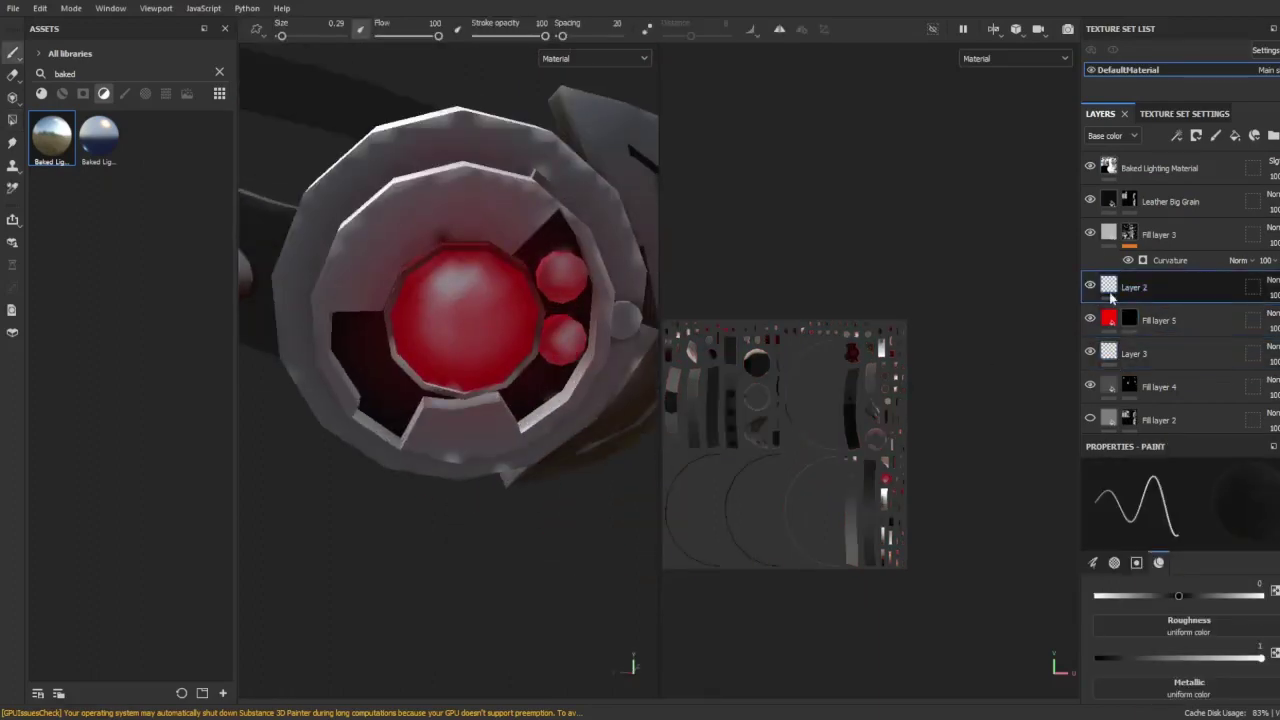
pyautogui.moveTo(428, 388)
pyautogui.keyDown('alt'); pyautogui.mouseDown()
pyautogui.moveTo(410, 408)
pyautogui.moveTo(471, 400)
pyautogui.moveTo(529, 428)
pyautogui.moveTo(484, 437)
pyautogui.moveTo(571, 337)
pyautogui.mouseUp(); pyautogui.keyUp('alt')
pyautogui.scroll(-5, 518, 428)
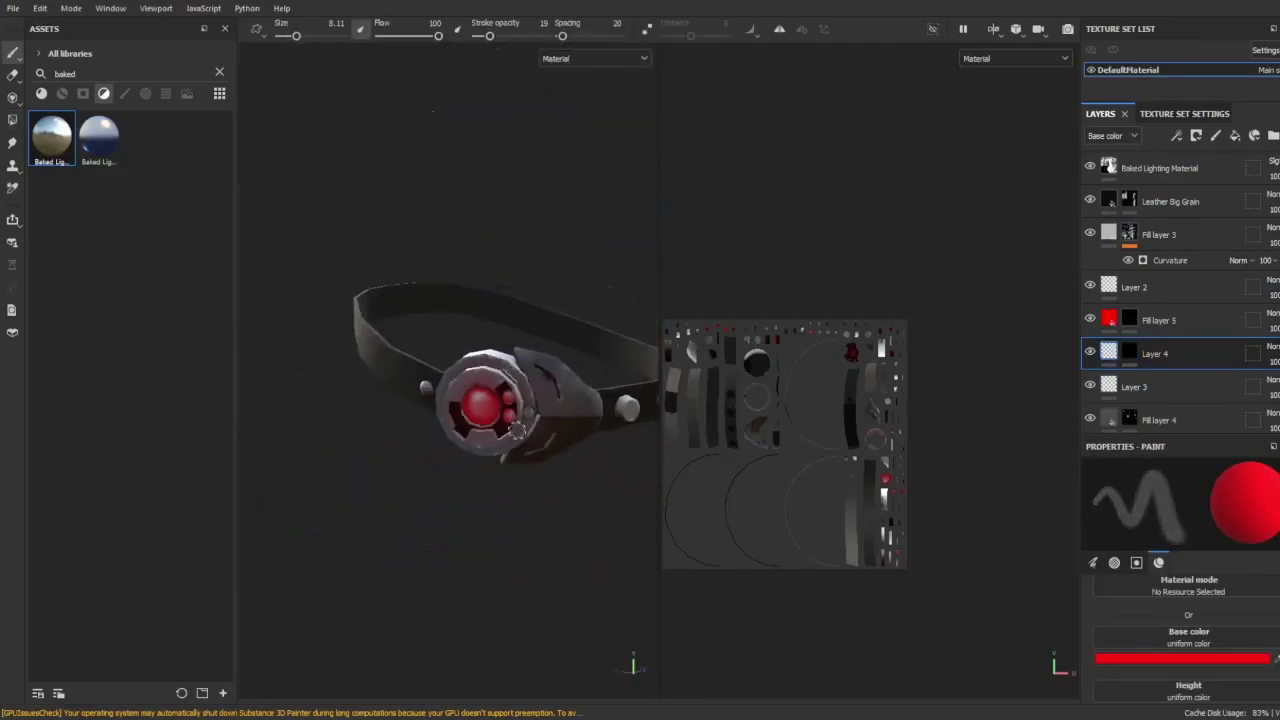
pyautogui.press('f')
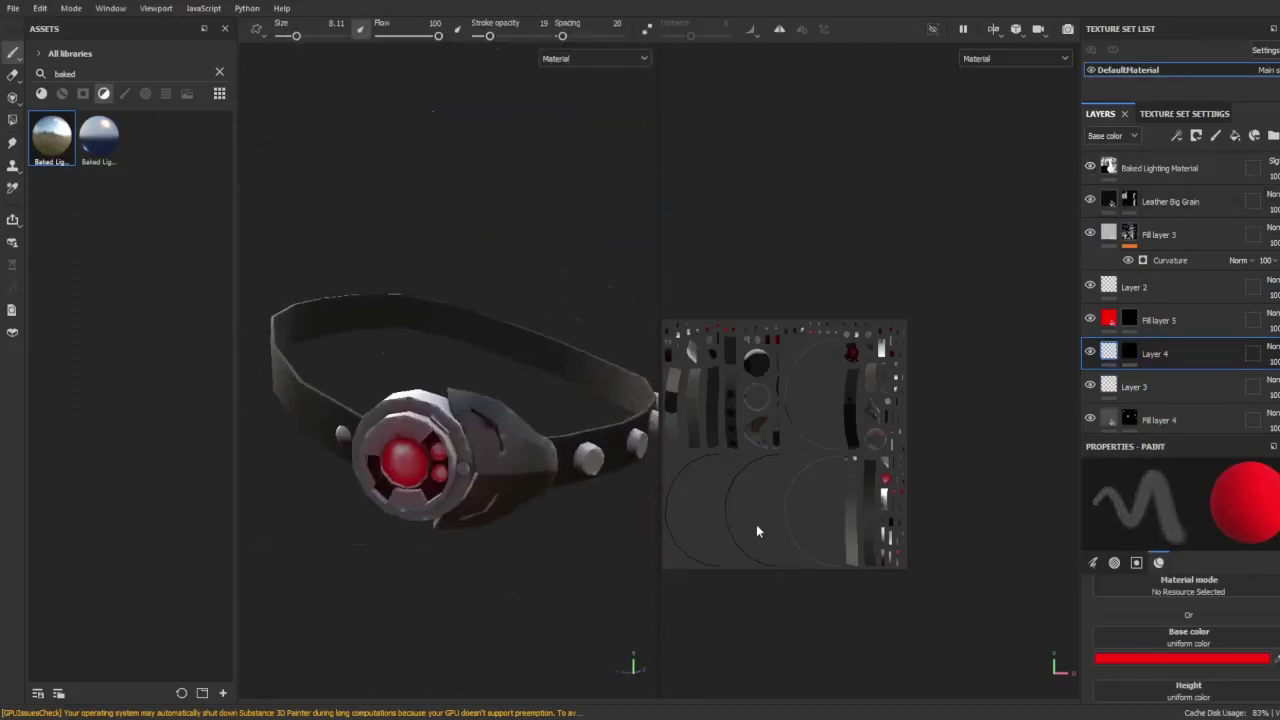